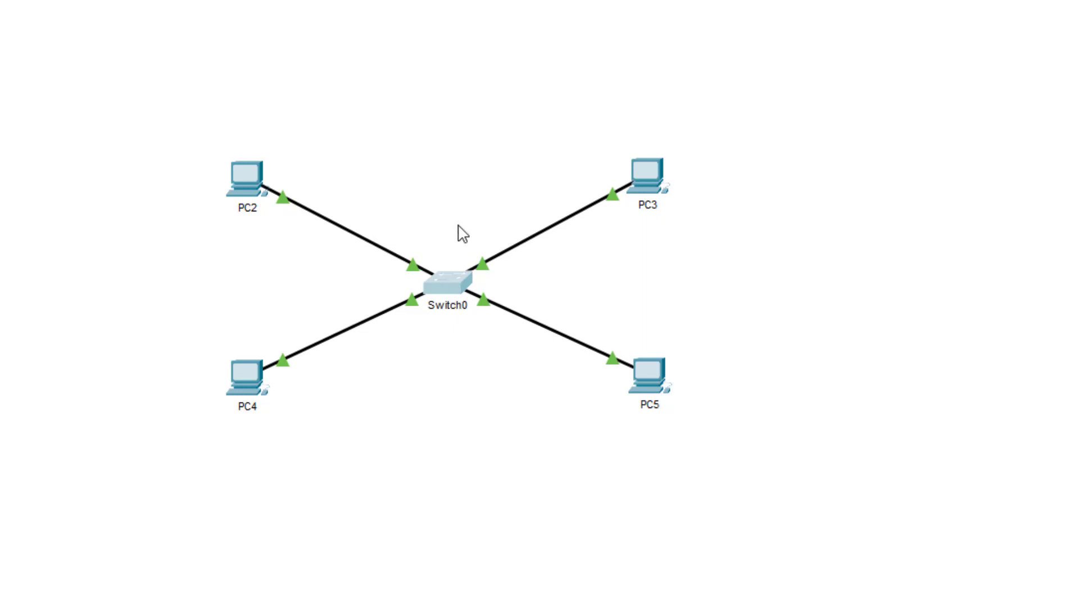
Inspect Switch0's full front panel in its device window, then close it.
click(447, 284)
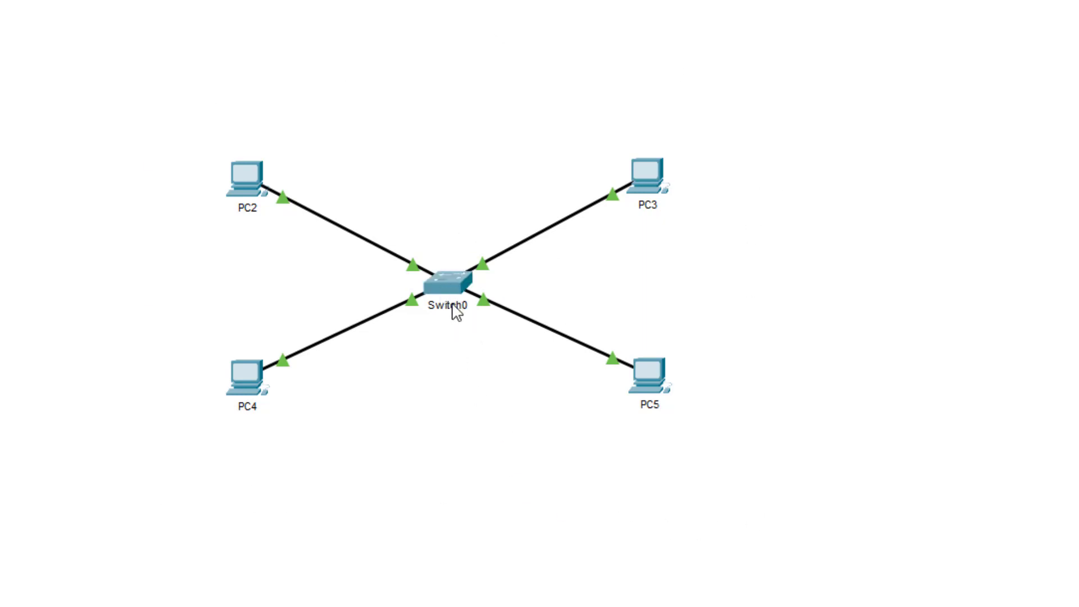
click(413, 292)
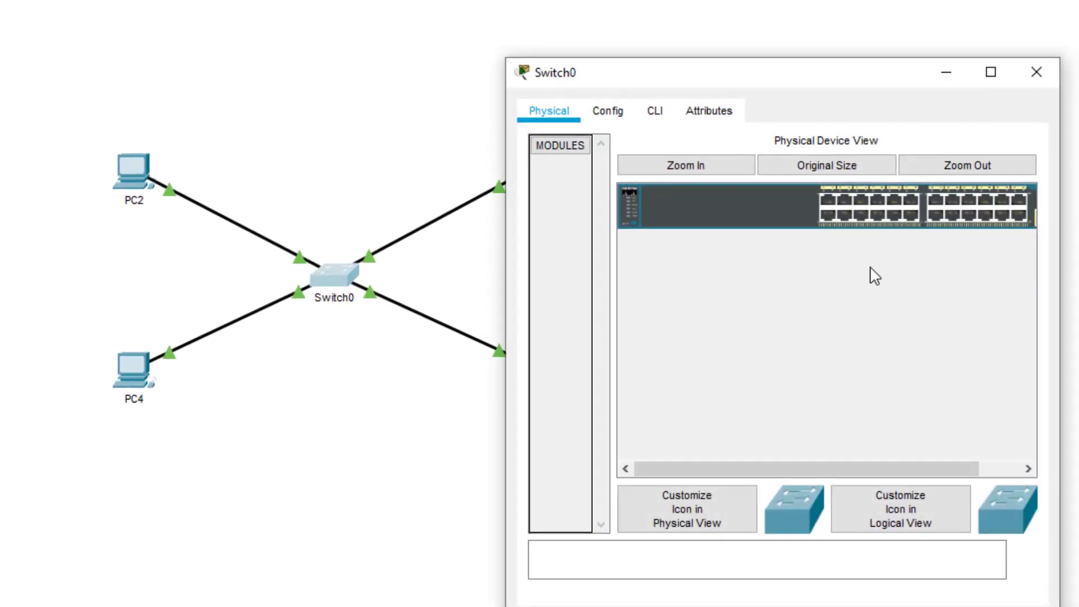
drag(1064, 285, 1078, 286)
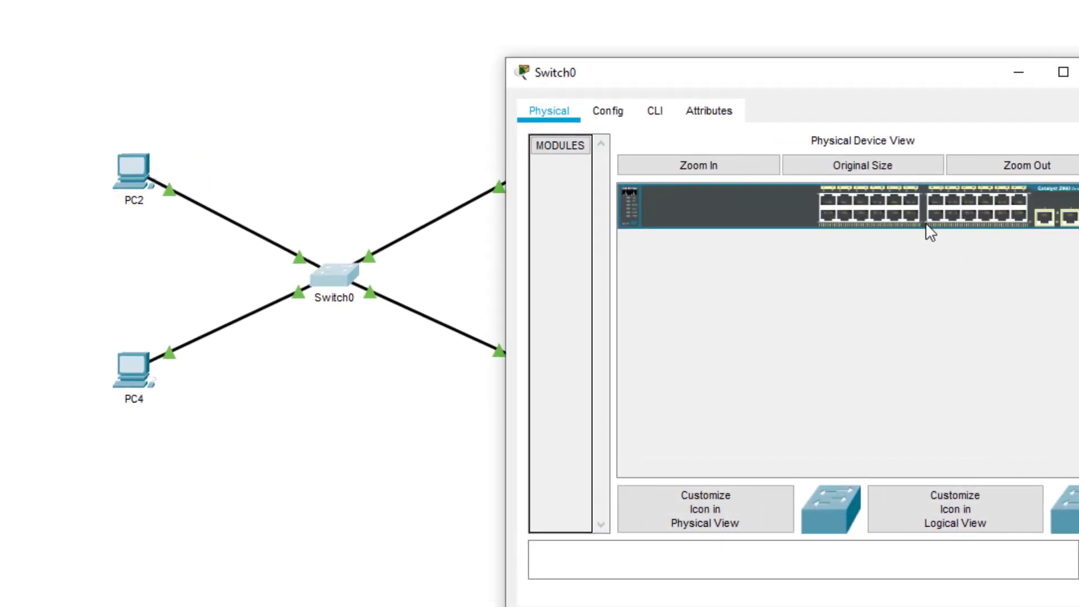
click(1076, 72)
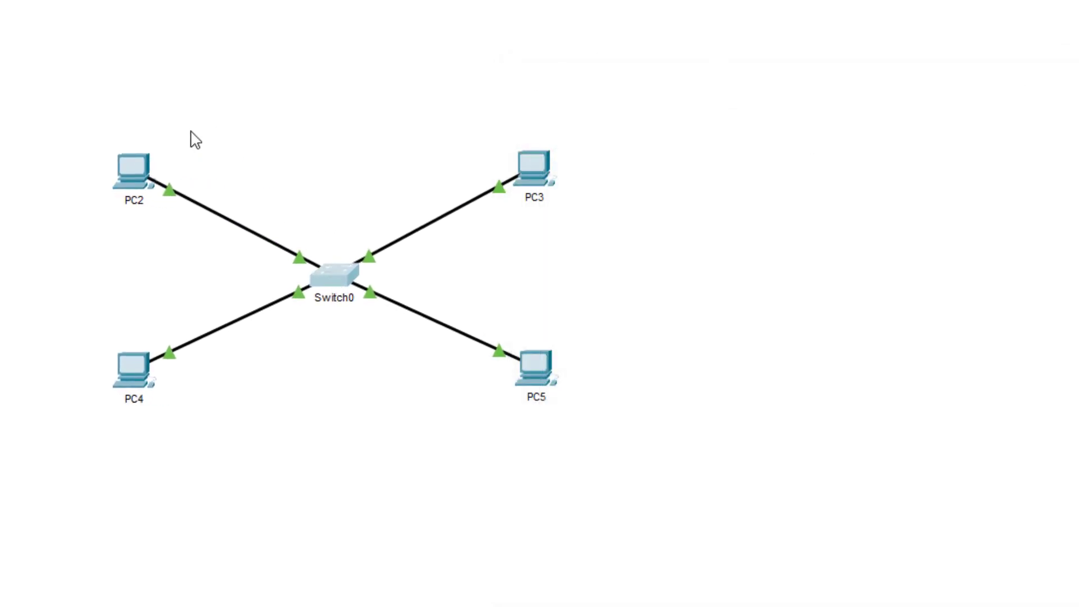
Inspect PC3's hardware in an enlarged device window, then close it and check PC3's info.
click(526, 166)
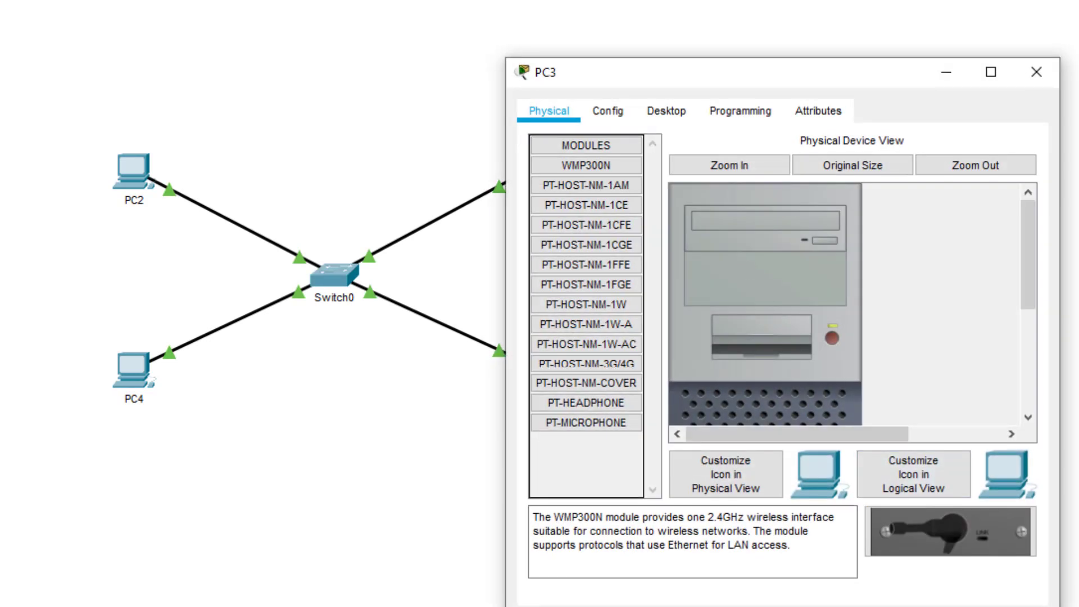
drag(823, 604, 823, 602)
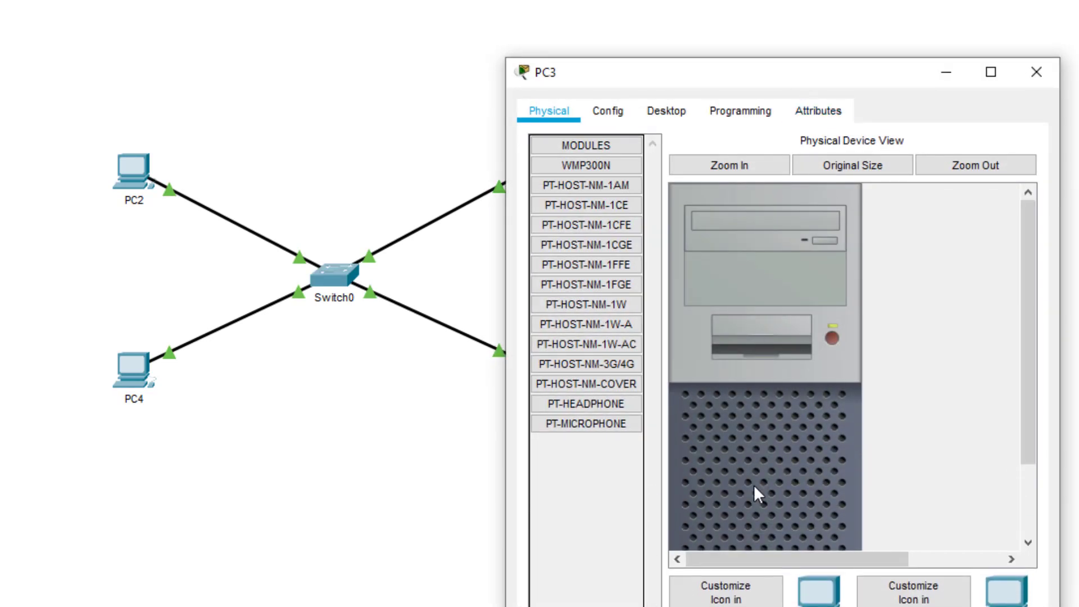
drag(1023, 304, 1030, 399)
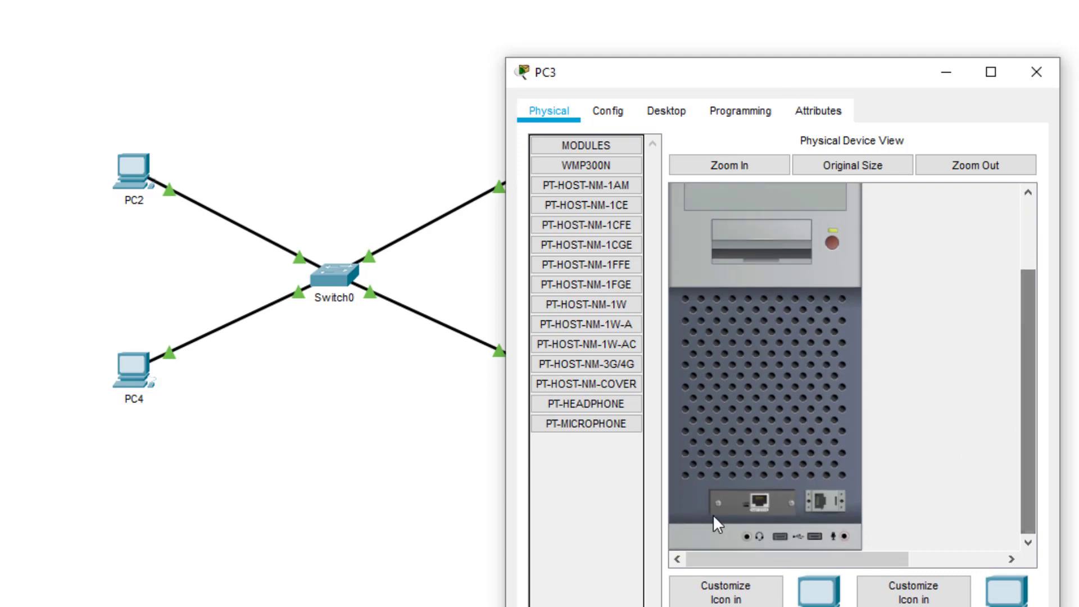
click(1037, 72)
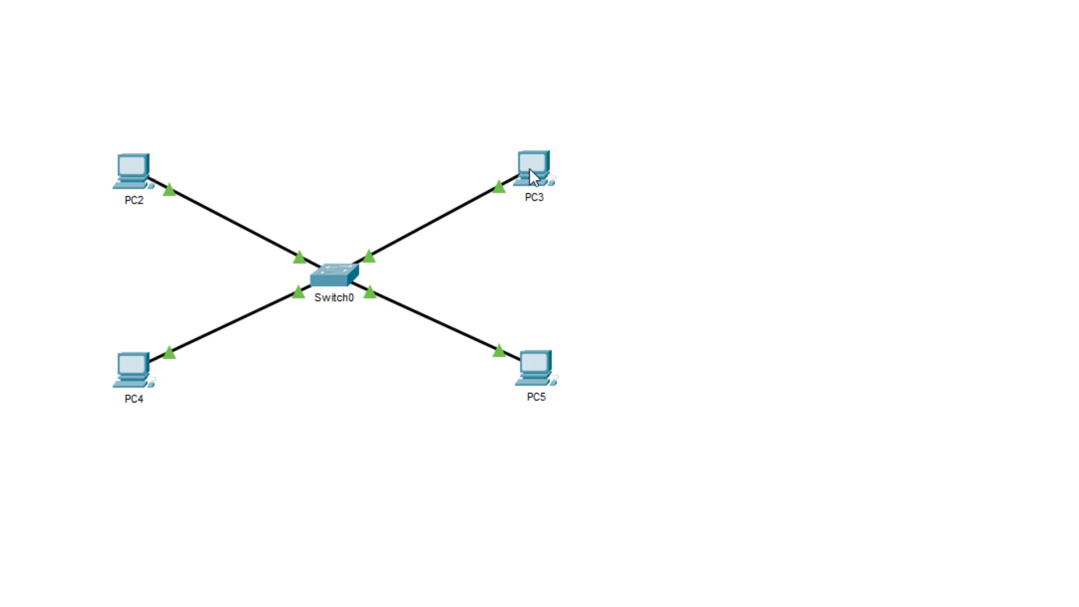
mouse_move(530, 169)
Give PC2's FastEthernet0 the address 192.168.10.1 with mask 255.255.255.0.
click(137, 164)
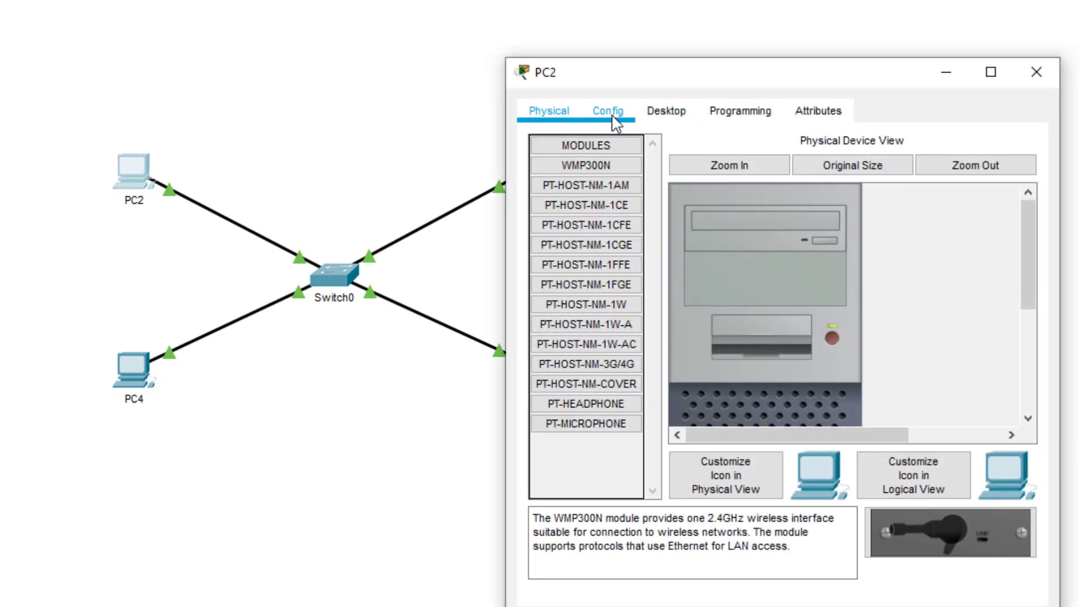
click(607, 112)
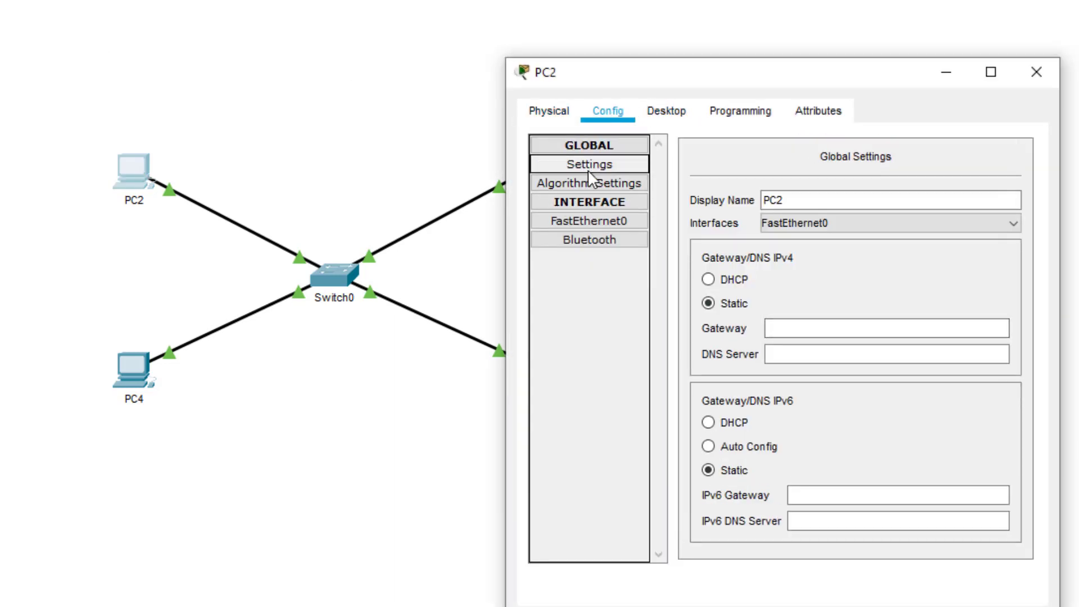
click(585, 221)
click(894, 302)
text(192.168.10.1)
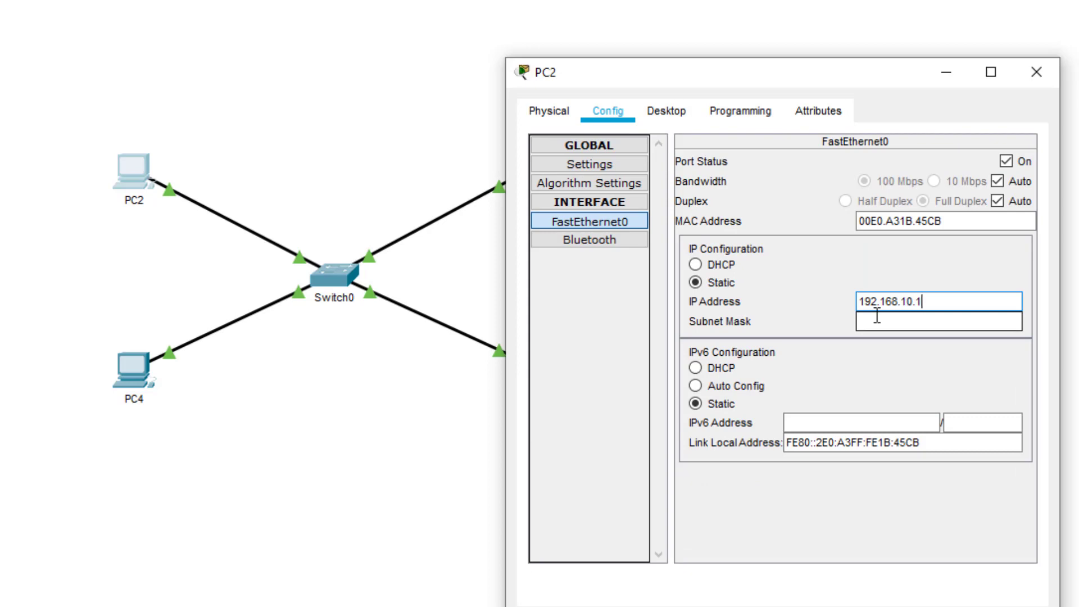
click(877, 318)
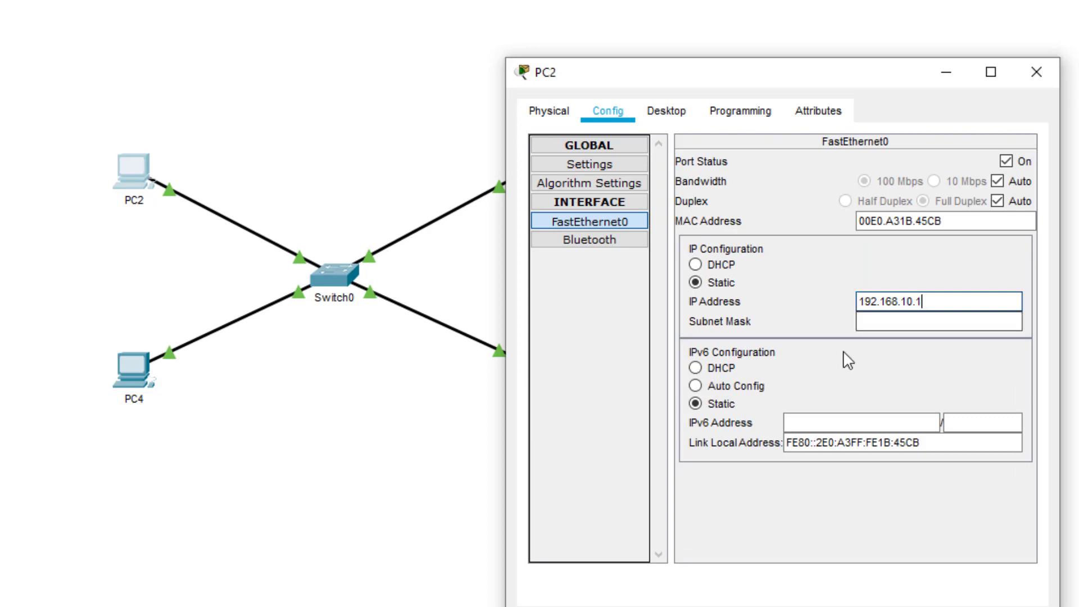
click(1038, 72)
Give PC3's FastEthernet0 the address 192.168.10.2 with mask 255.255.255.0.
click(543, 181)
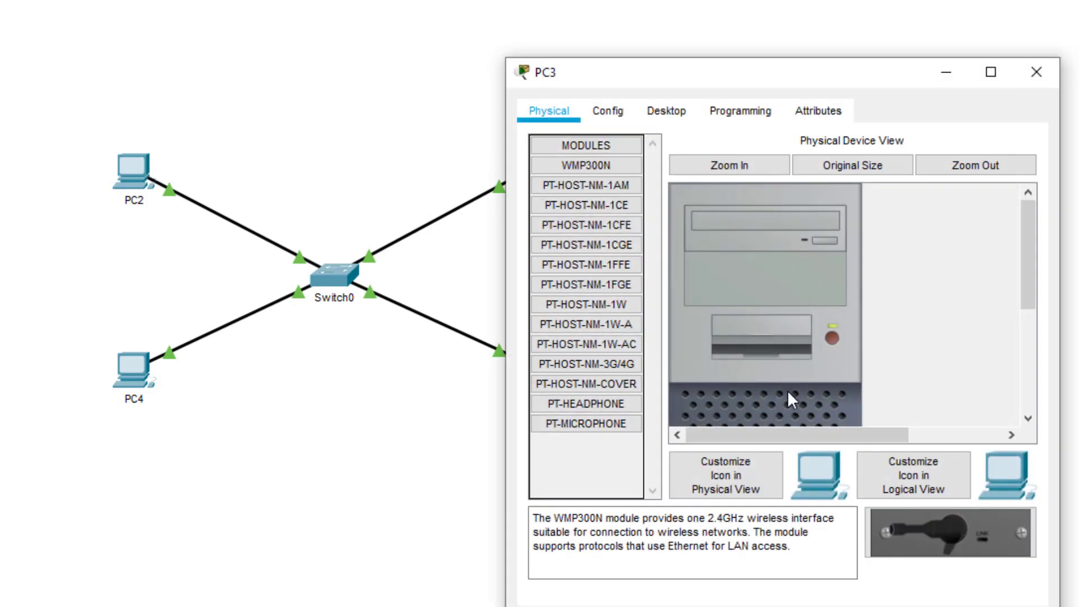
click(611, 111)
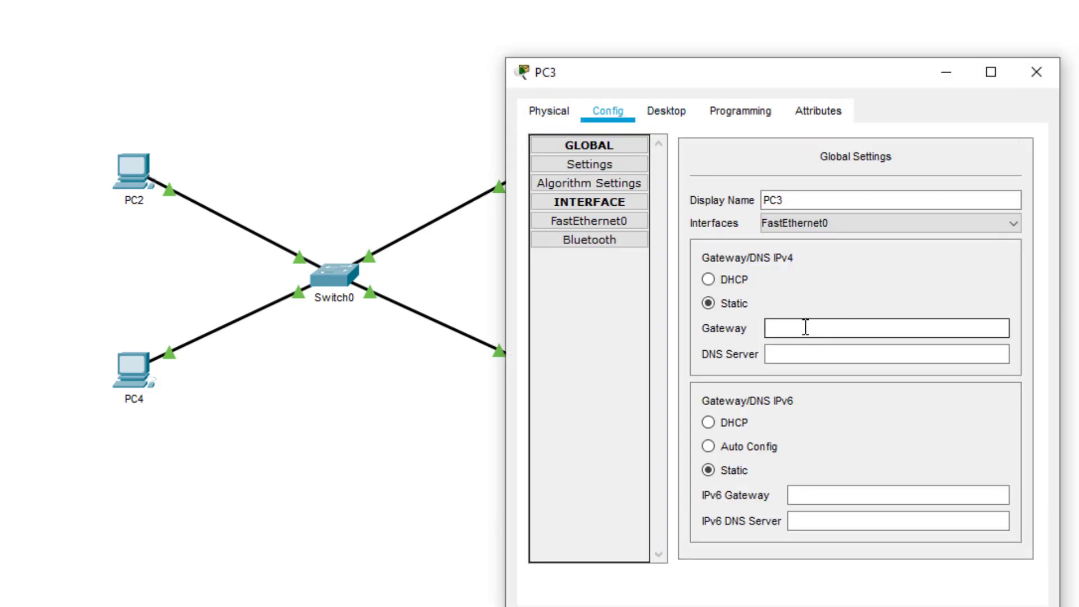
click(589, 225)
click(933, 303)
text(192.168.10.2)
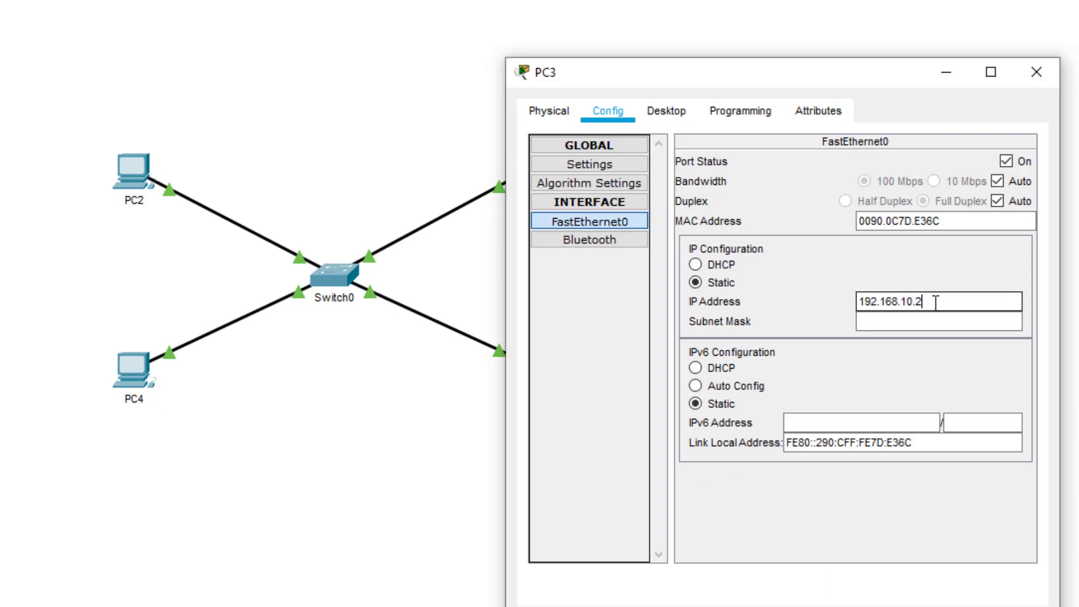
click(894, 321)
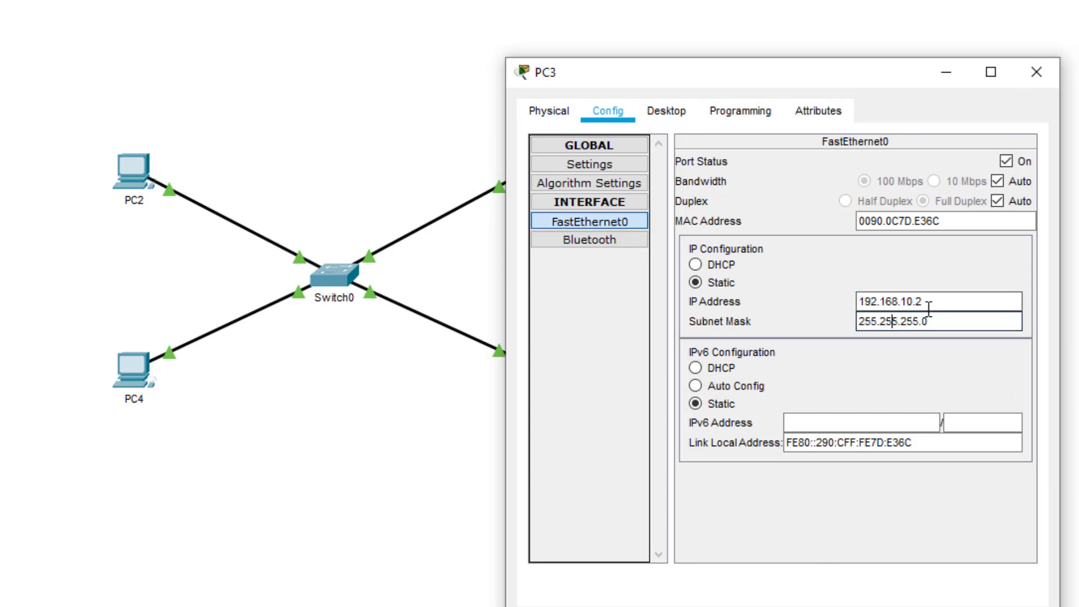
Give PC4's FastEthernet0 the address 192.168.20.1 with mask 255.255.255.0.
click(1036, 72)
click(136, 372)
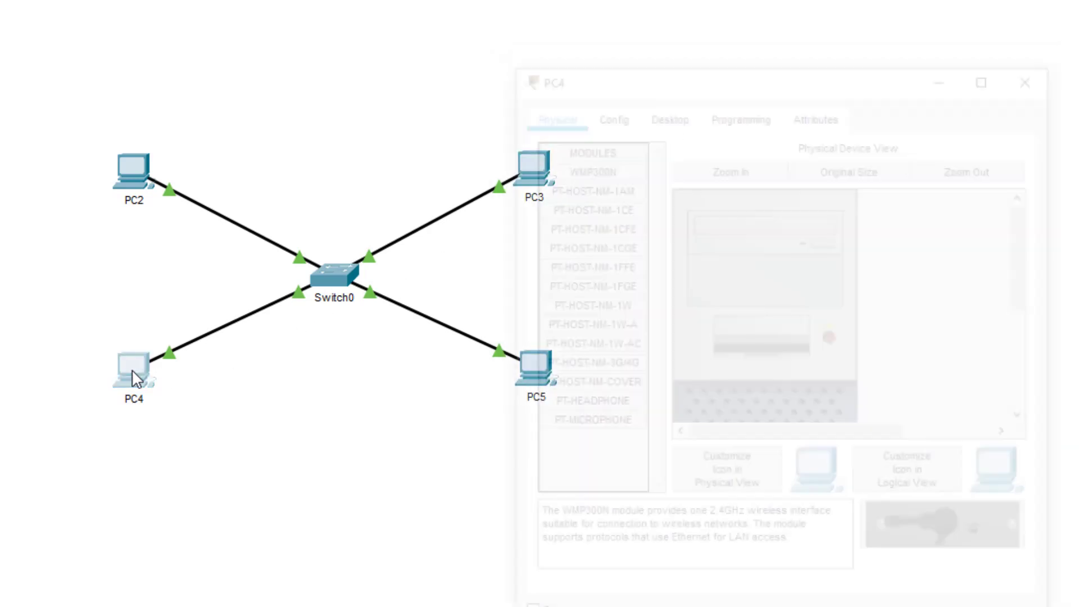
click(608, 112)
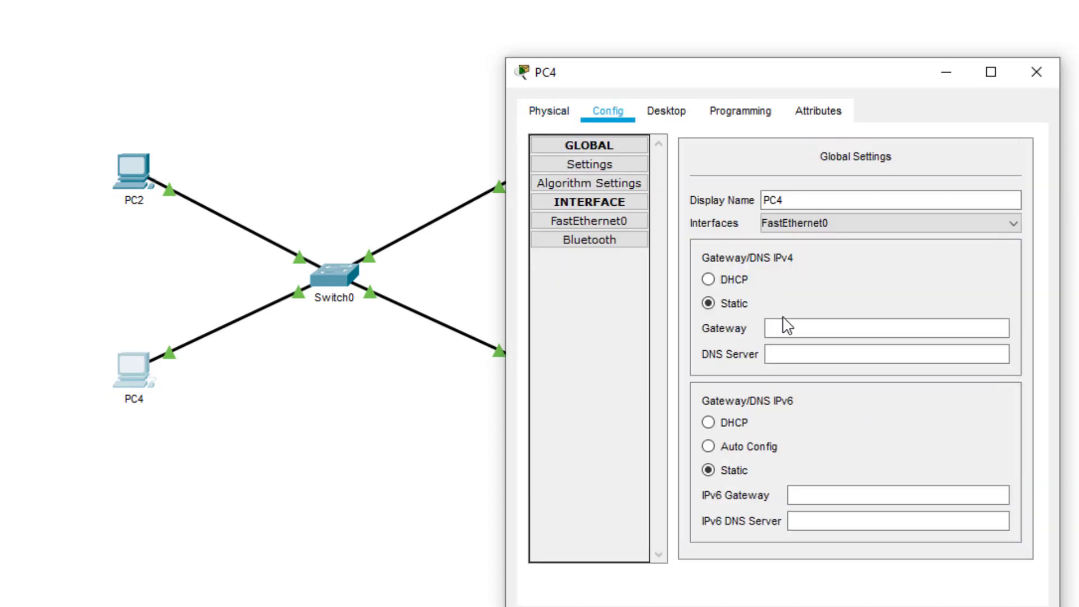
click(582, 221)
click(882, 303)
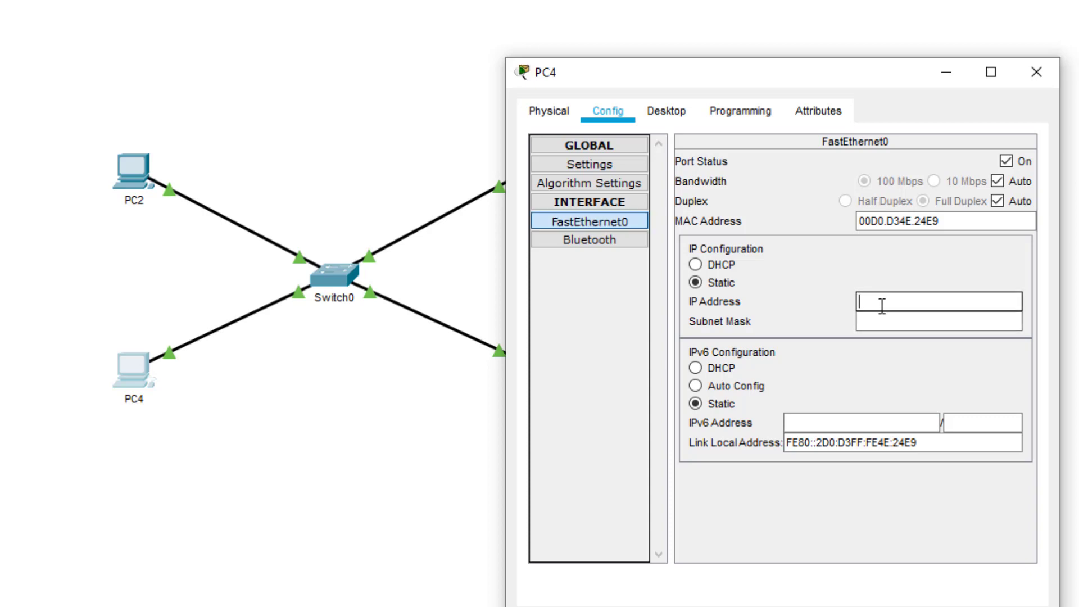
text(192.168.20.1)
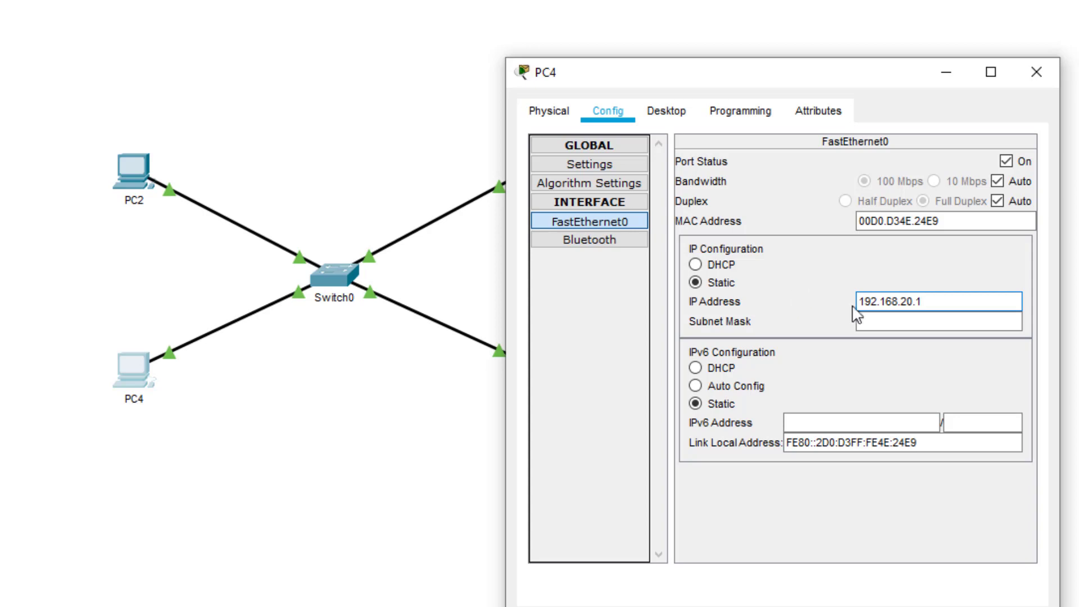
click(881, 321)
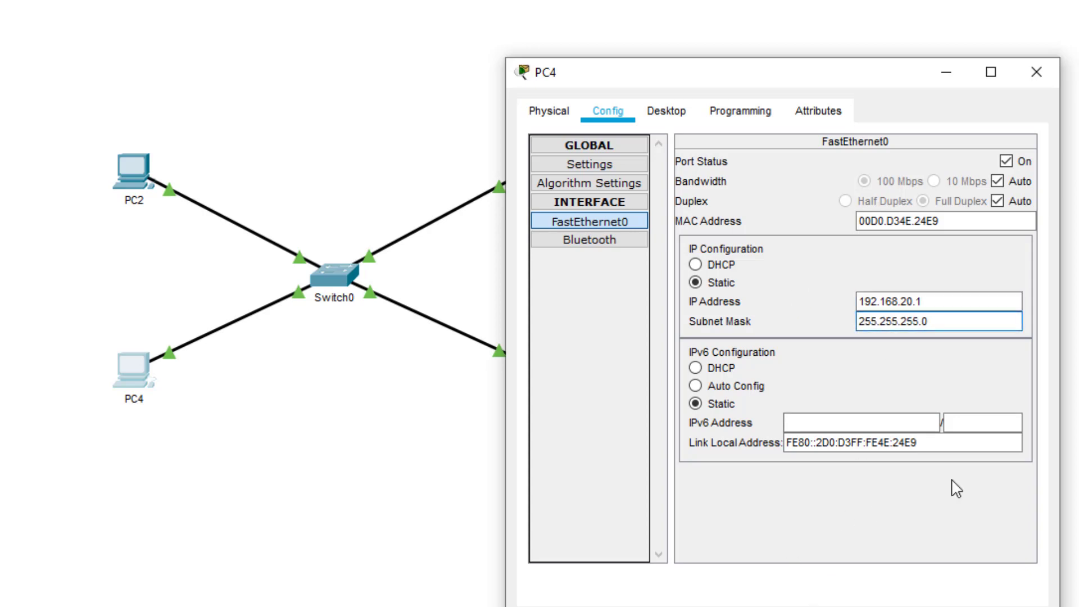
click(1037, 72)
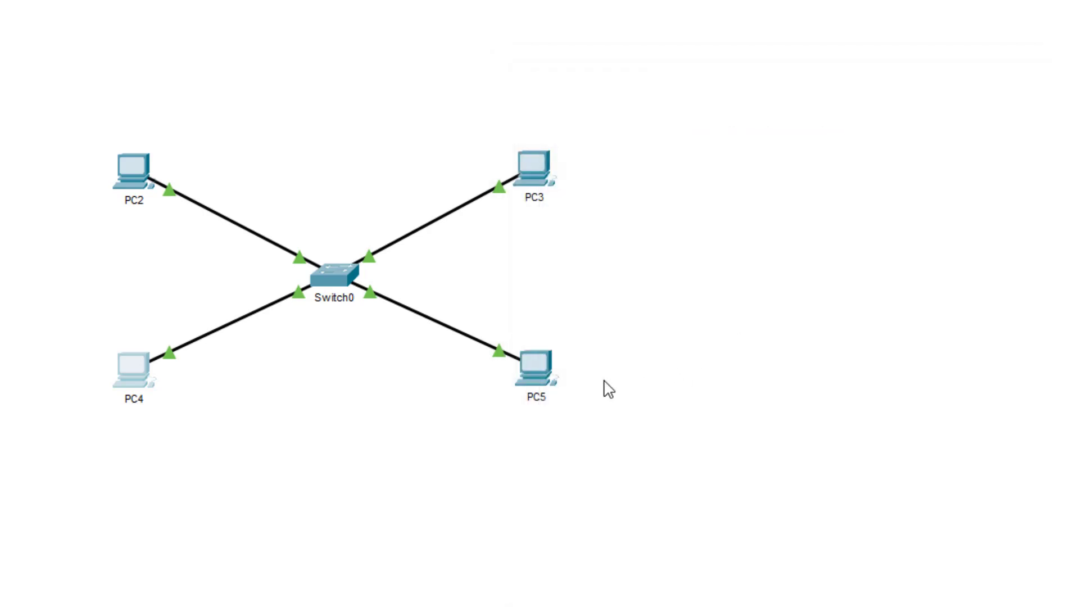
Give PC5's FastEthernet0 the address 192.168.20.2 with mask 255.255.255.0.
double_click(550, 372)
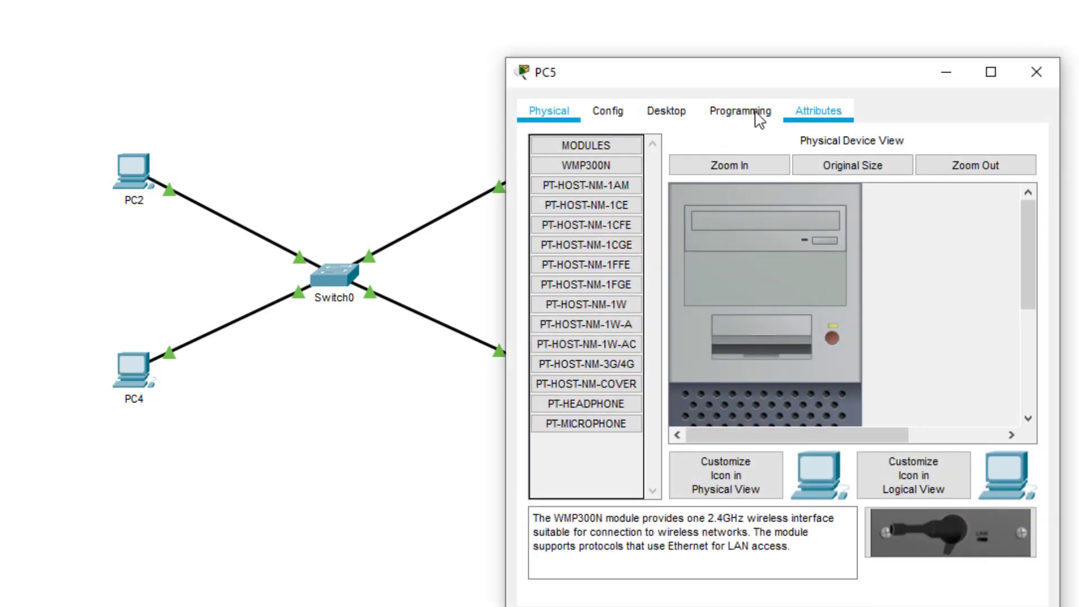
click(608, 112)
click(615, 219)
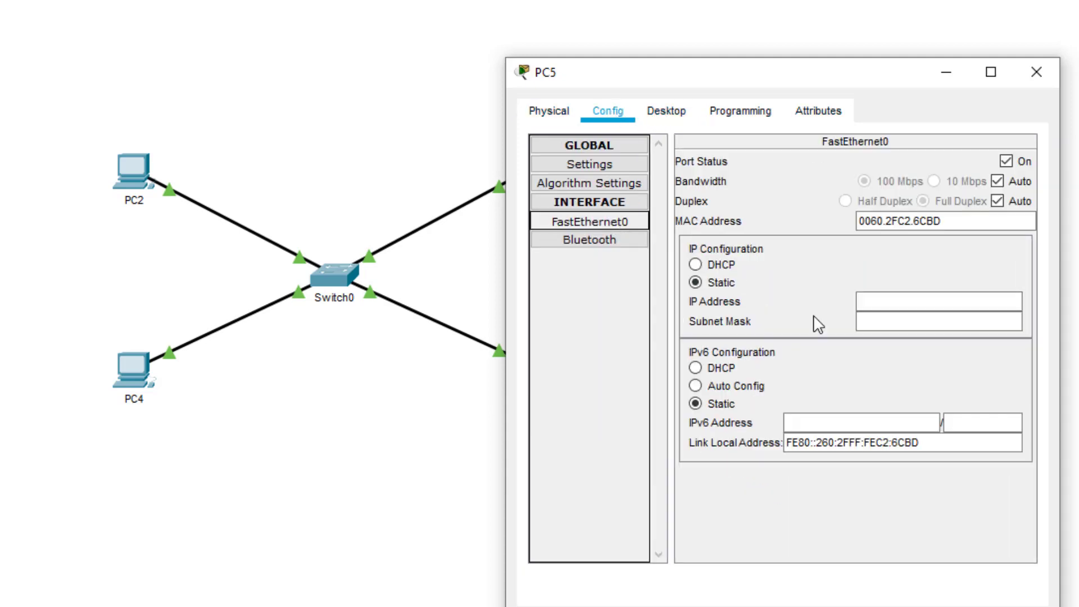
click(877, 301)
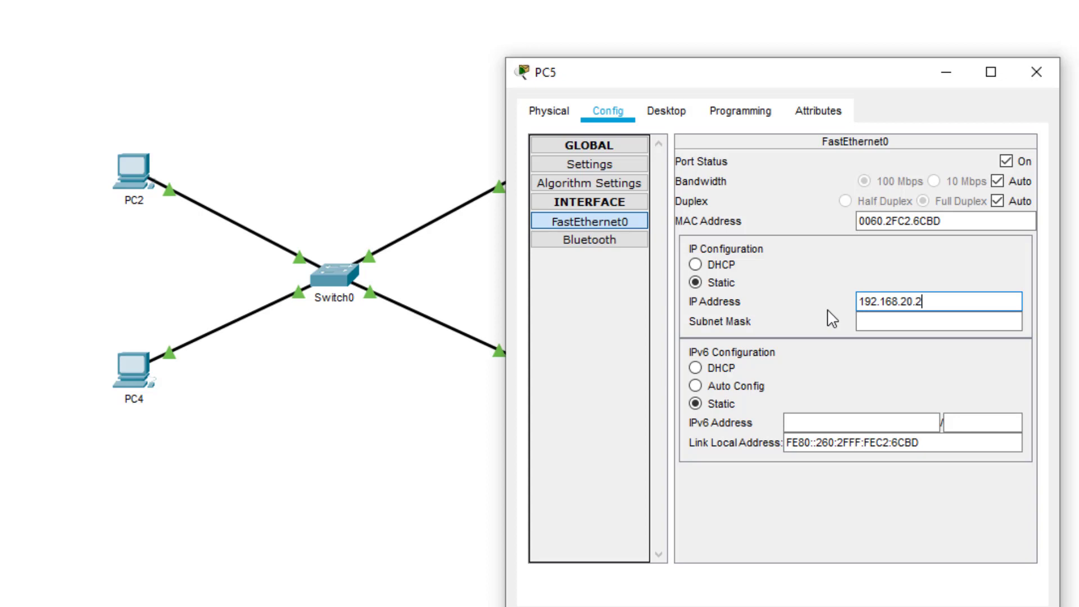
click(902, 321)
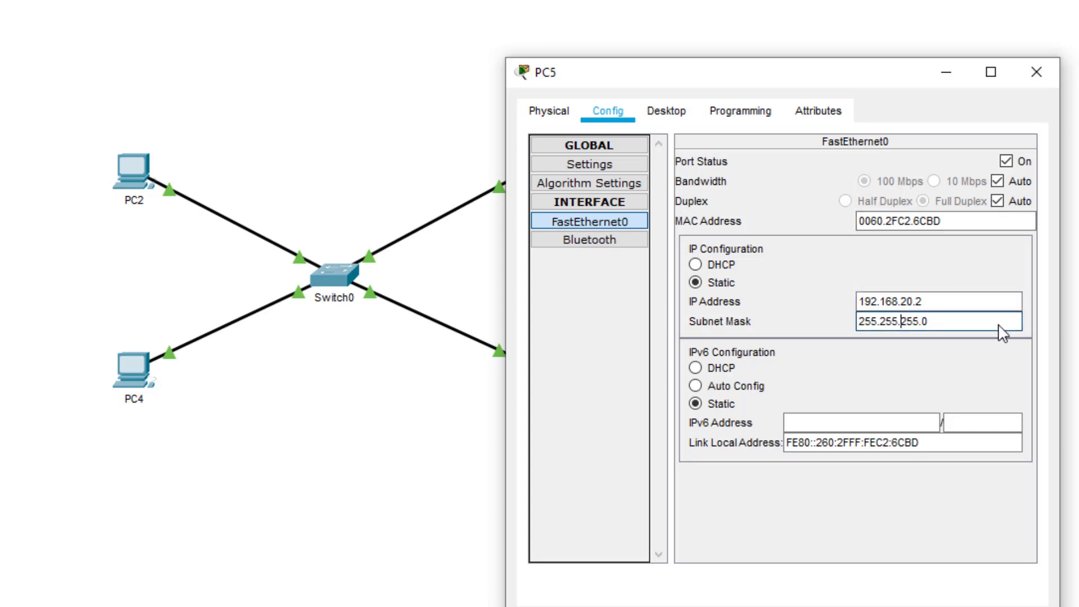
click(1038, 73)
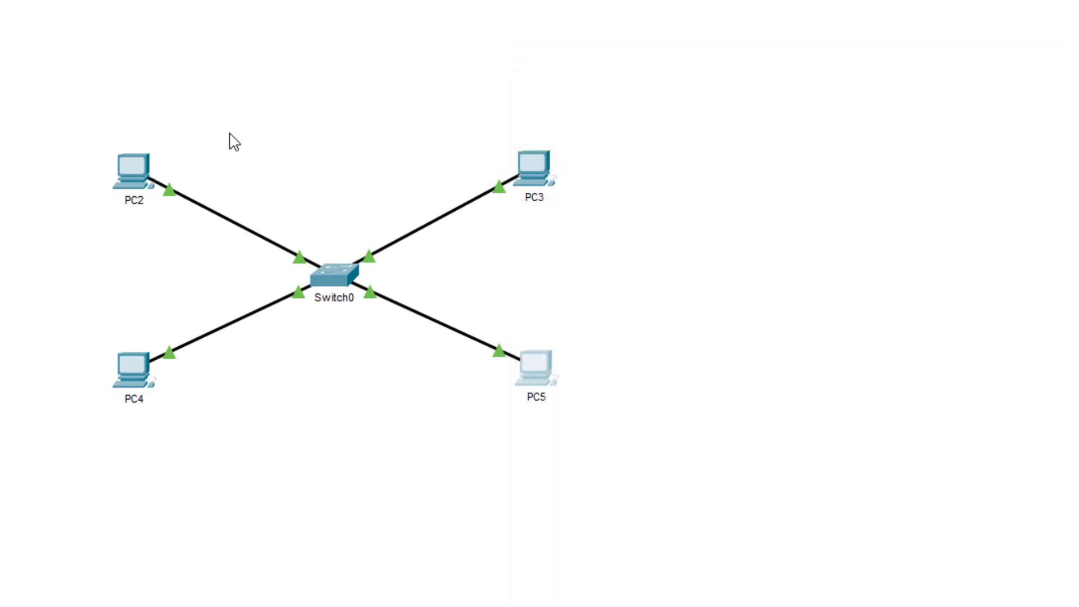
Check the IP address info of PC2, PC3, PC4 and PC5 in the topology.
mouse_move(127, 169)
mouse_move(531, 172)
mouse_move(131, 380)
mouse_move(537, 372)
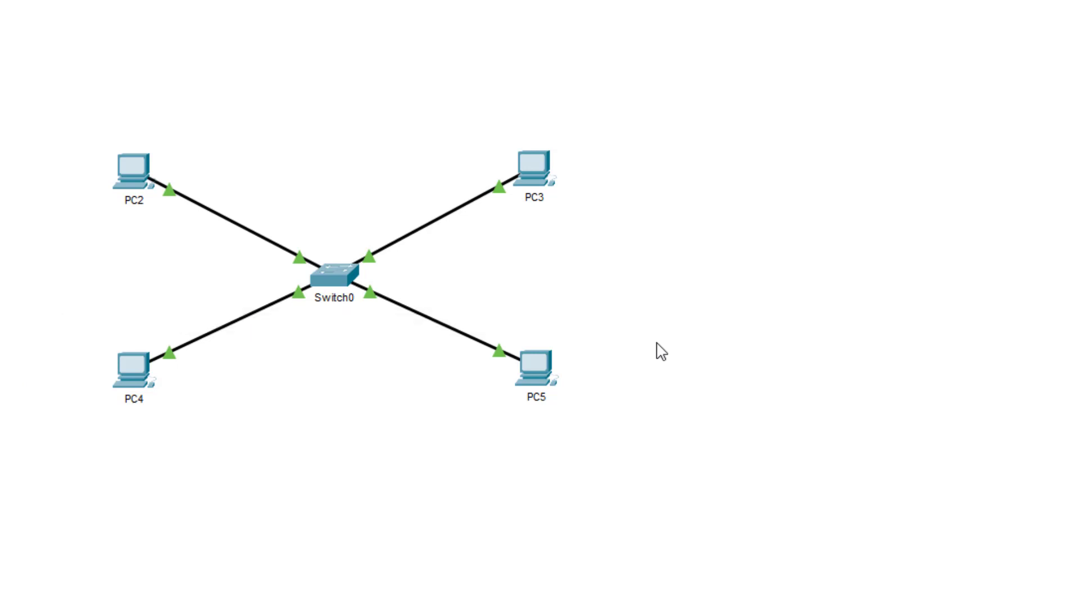
Show PC3's FastEthernet0 address 192.168.10.2, highlighting its 192.168.10 network and .2 host parts.
click(543, 162)
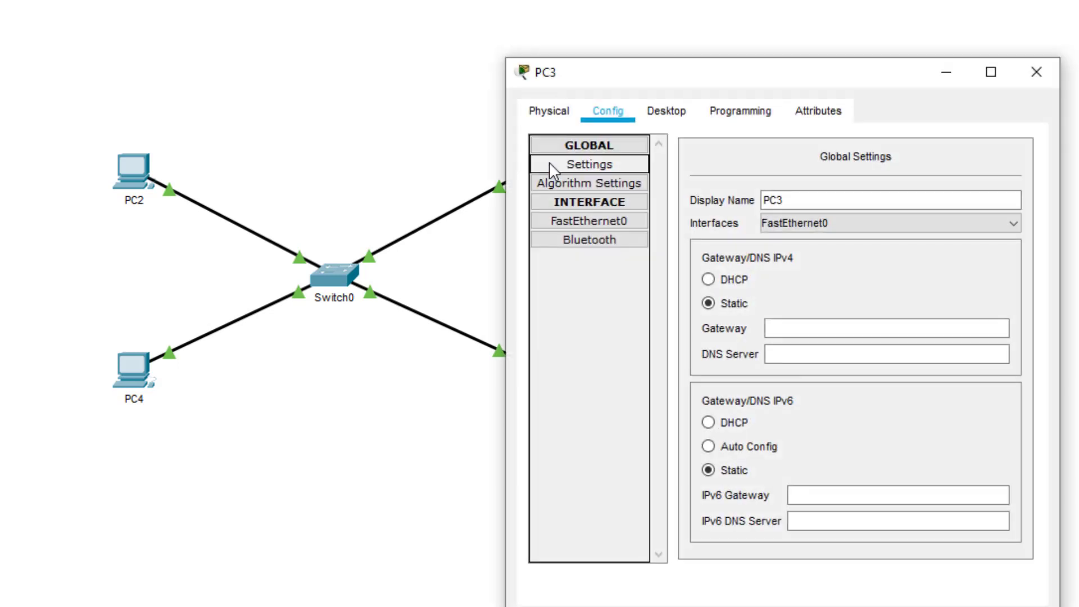
click(584, 222)
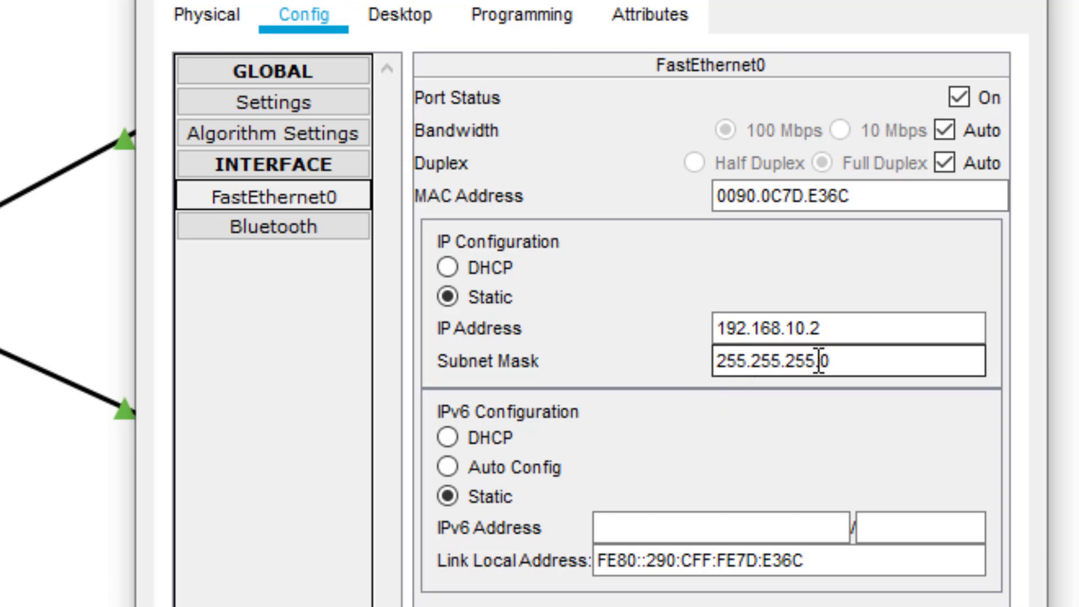
click(721, 329)
drag(721, 329, 808, 329)
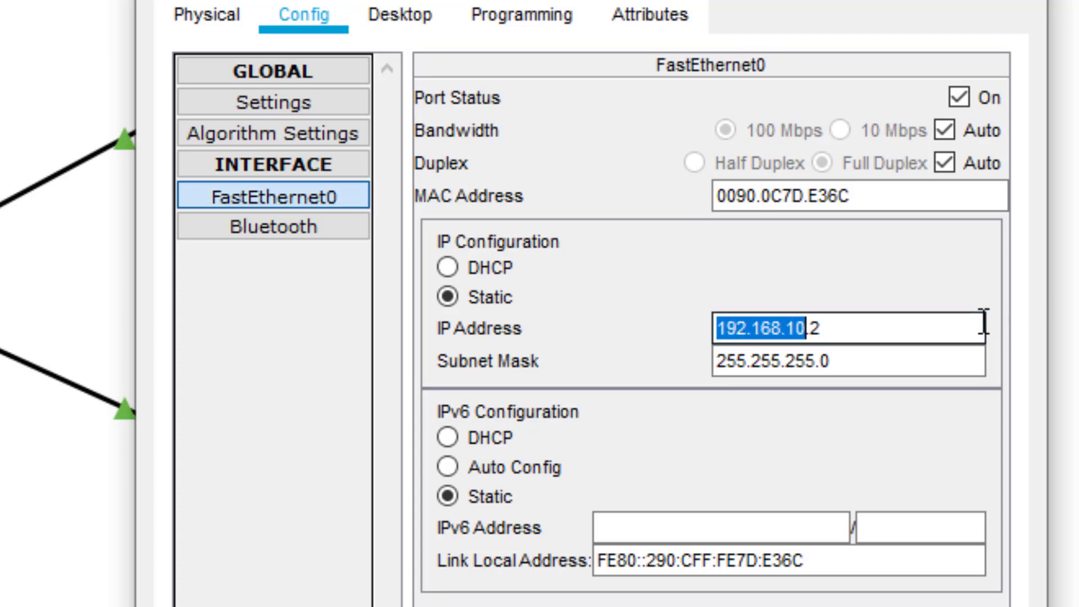
click(840, 327)
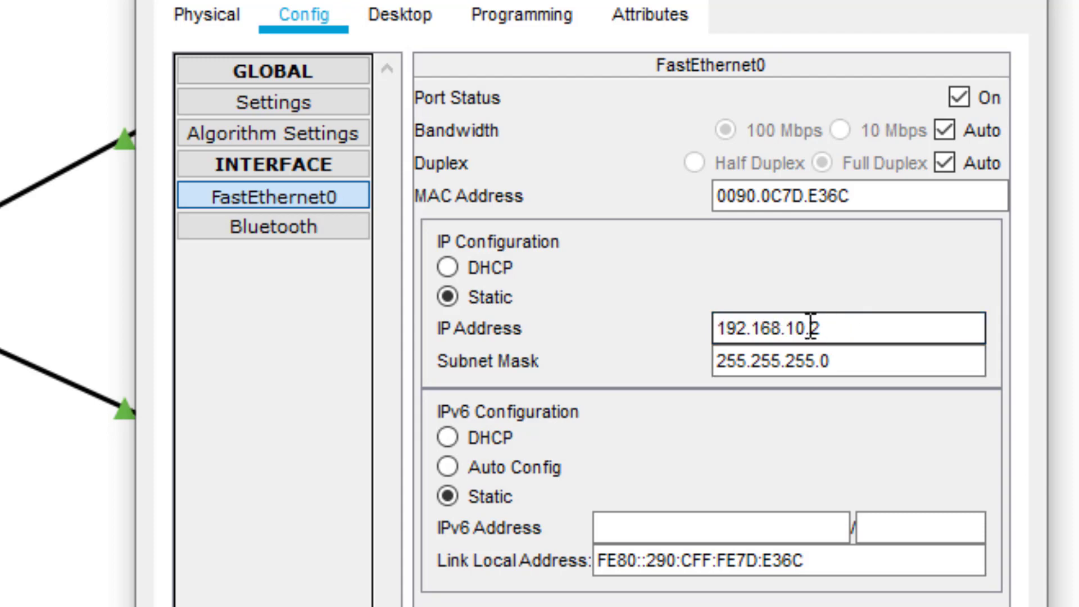
key(shift+Left)
key(shift+Left)
click(811, 329)
drag(716, 329, 815, 329)
click(911, 322)
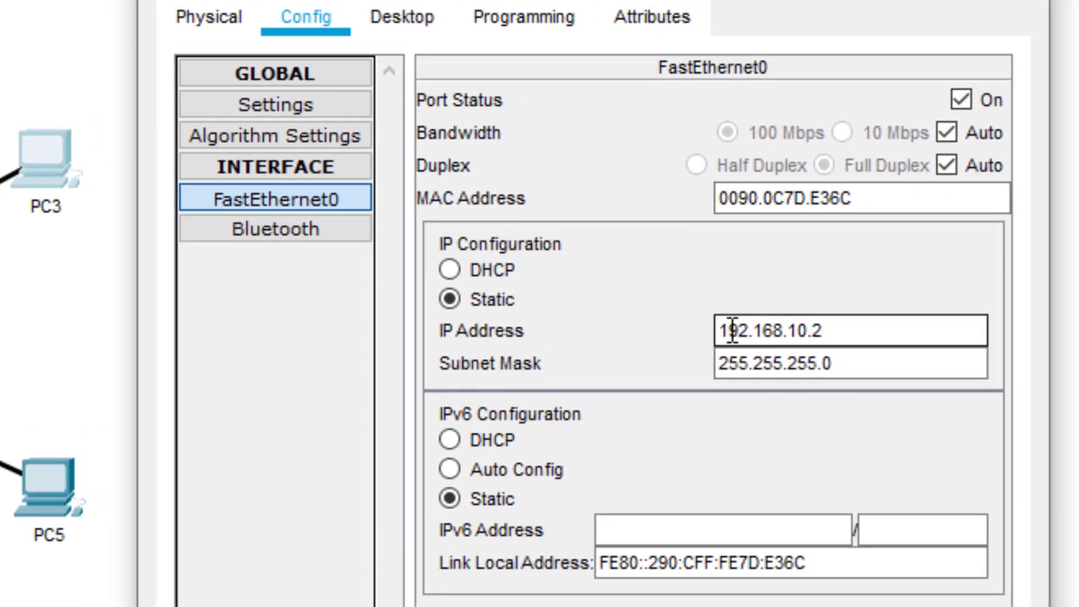
Highlight PC3's 192.168.10 network, host digit 2, and the mask's 255.255.255 and final 0.
drag(720, 331, 808, 329)
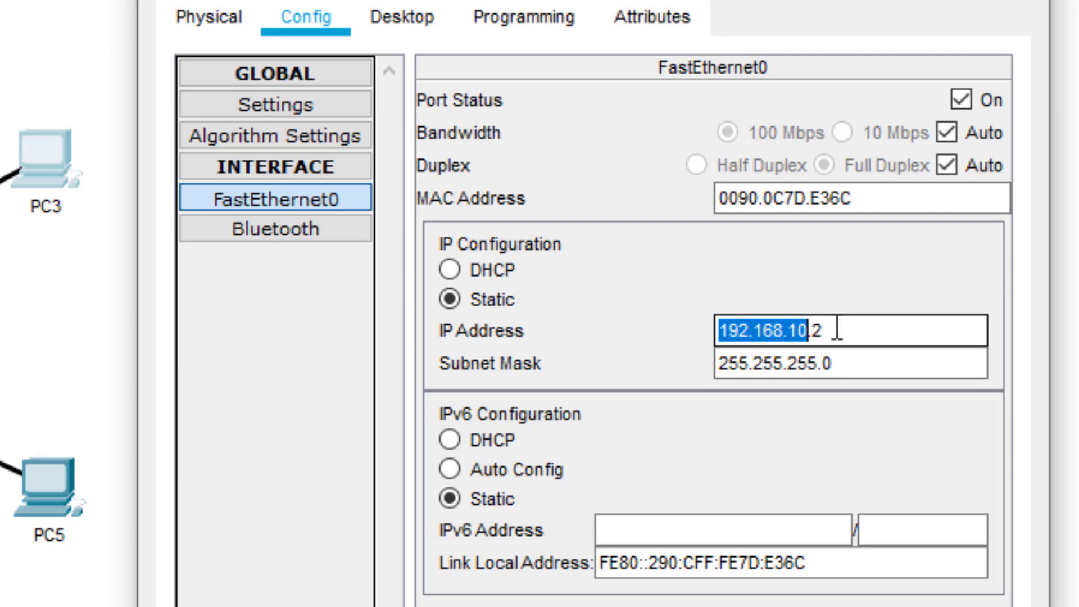
click(824, 327)
double_click(818, 331)
click(821, 330)
double_click(818, 331)
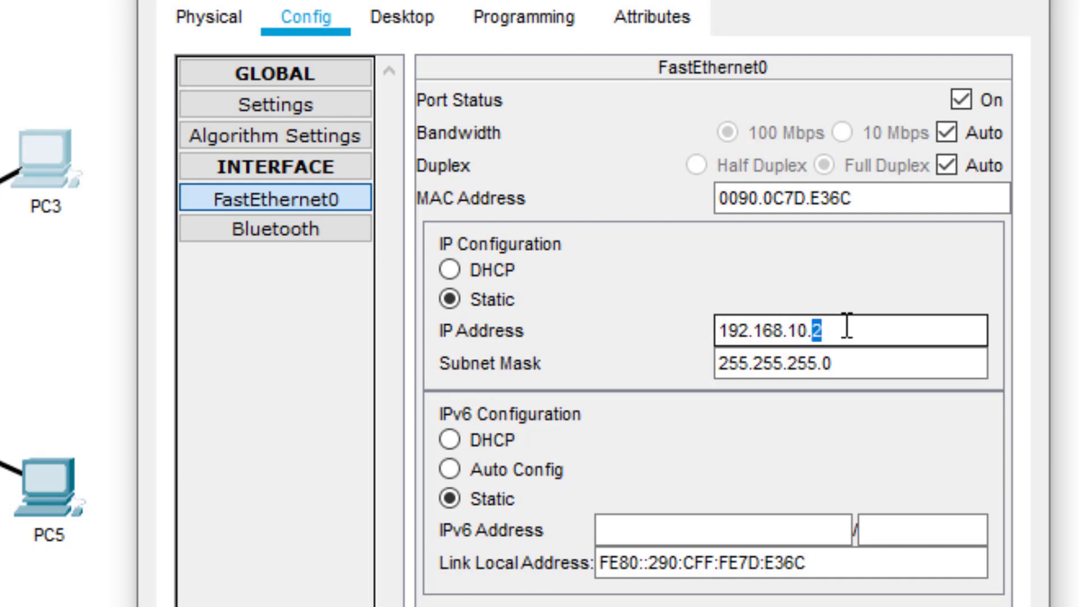
click(891, 298)
click(793, 364)
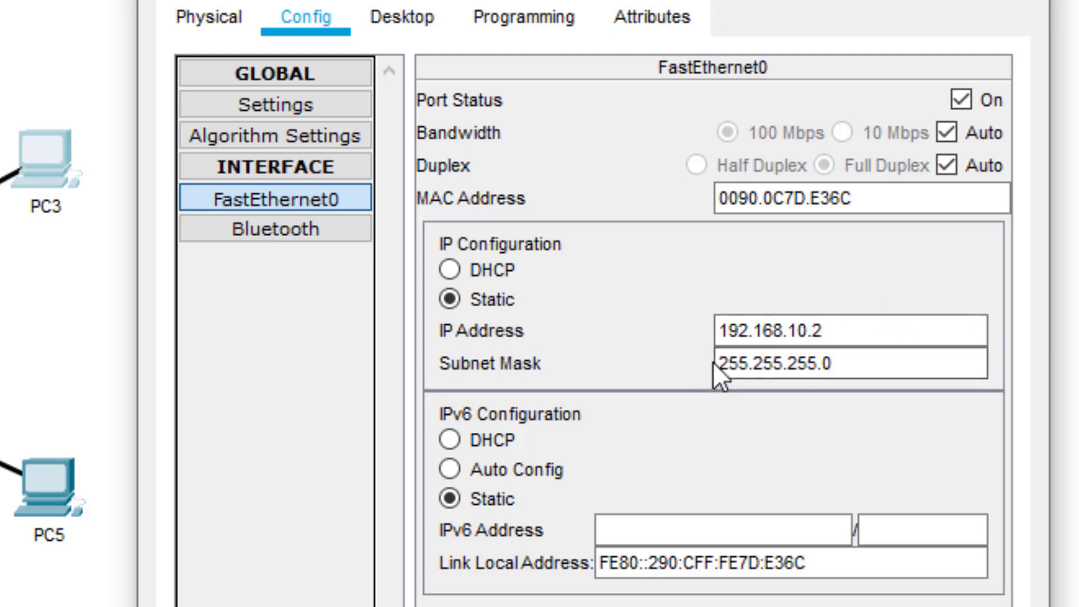
drag(718, 363, 822, 365)
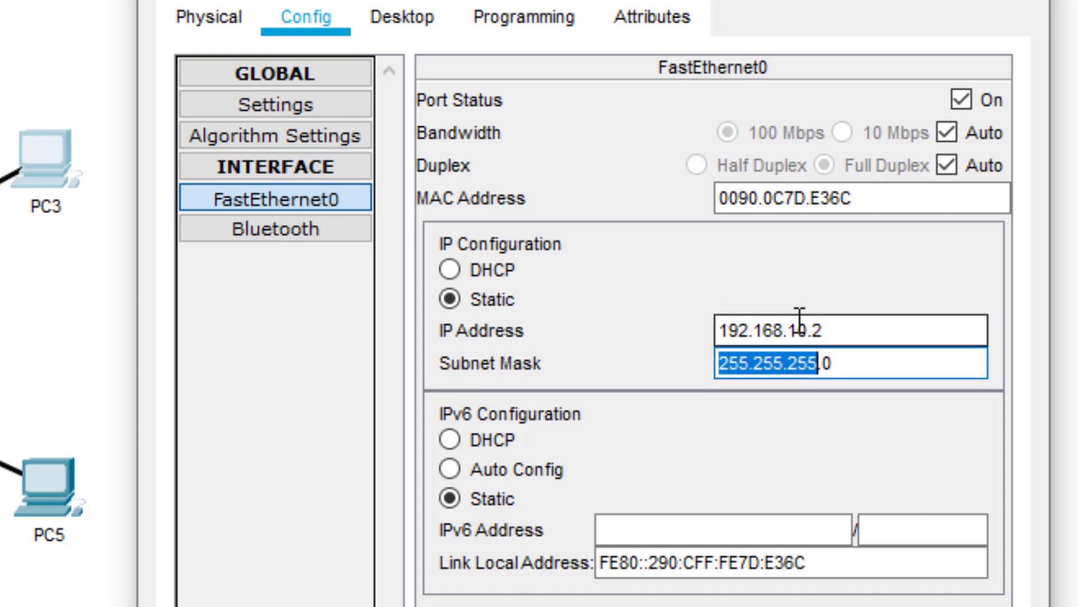
double_click(827, 363)
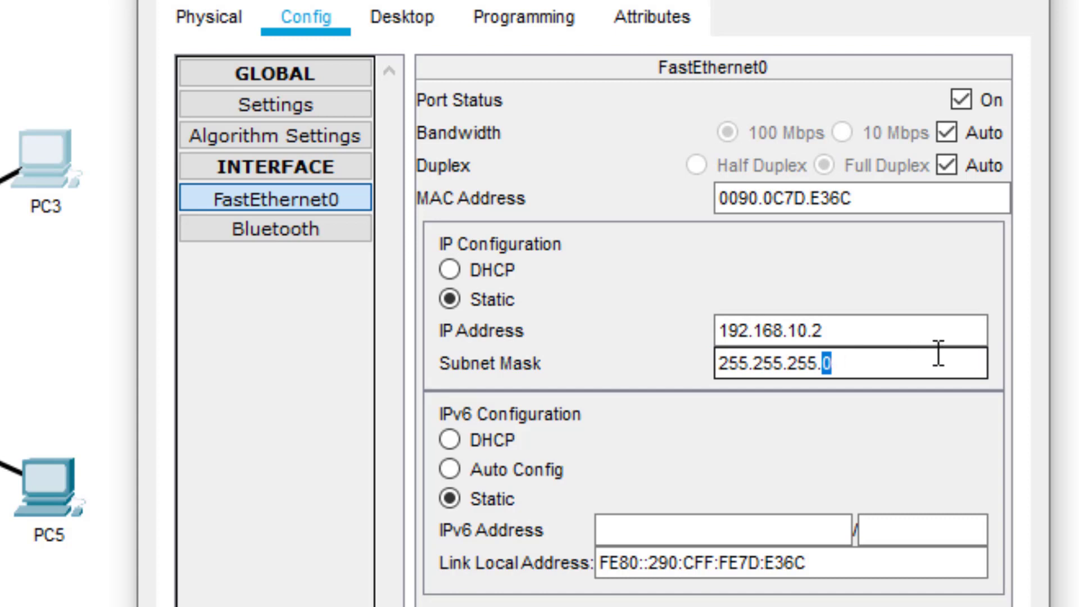
click(886, 330)
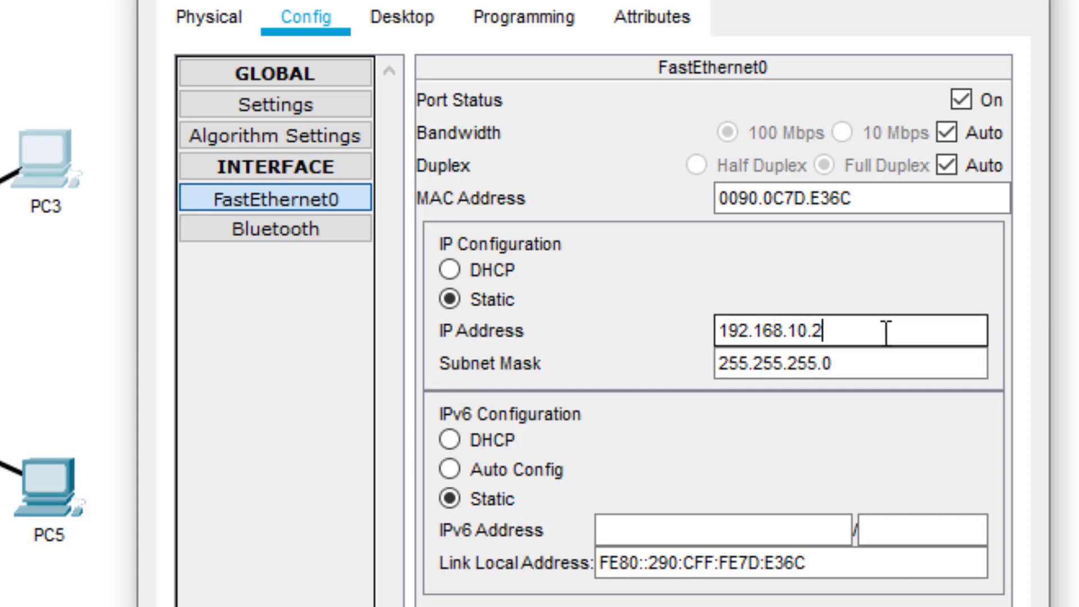
Compare the mask's 255.255.255 against the address's 192.168.10 network portion.
click(724, 364)
drag(724, 363, 820, 364)
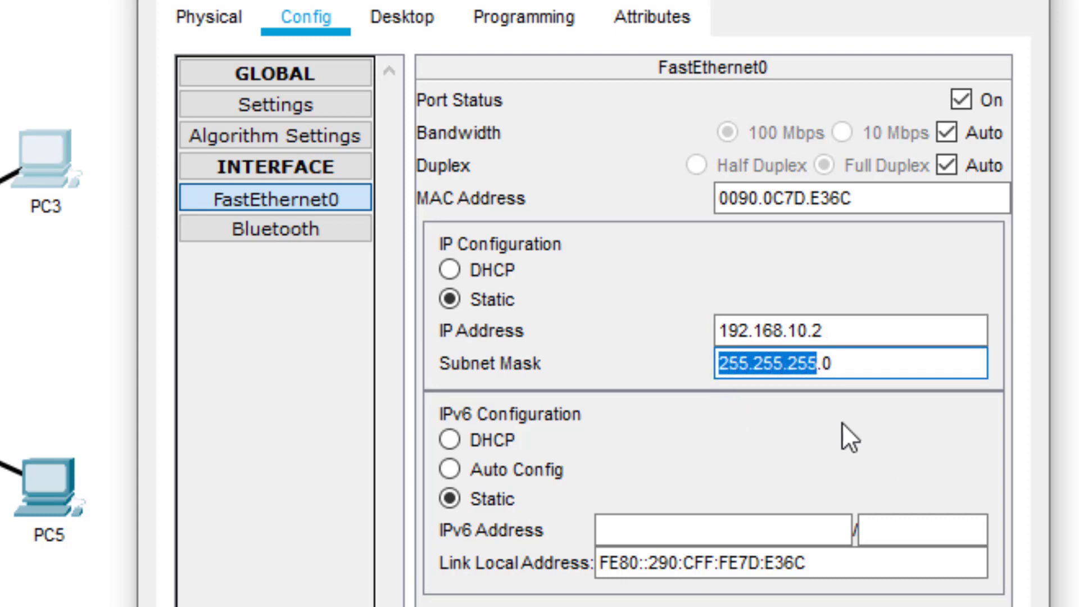
drag(724, 330, 810, 331)
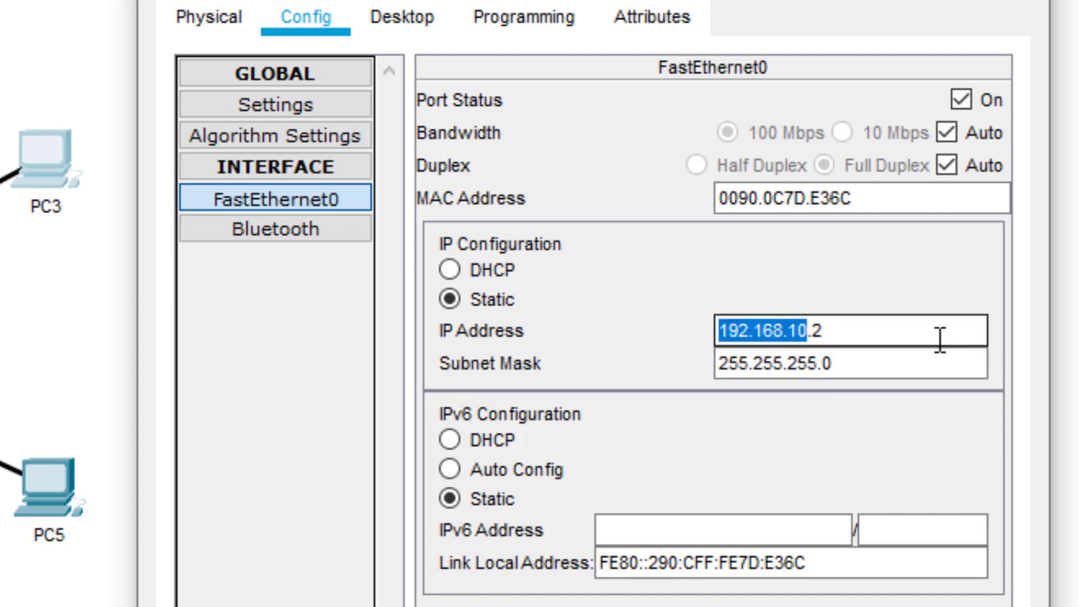
click(838, 365)
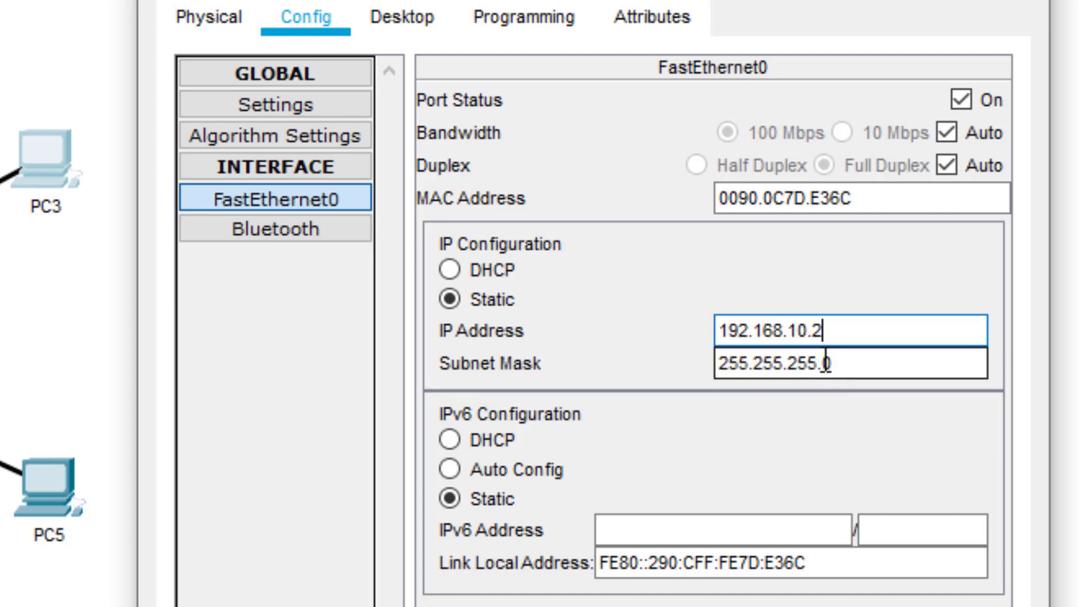
drag(823, 364, 826, 330)
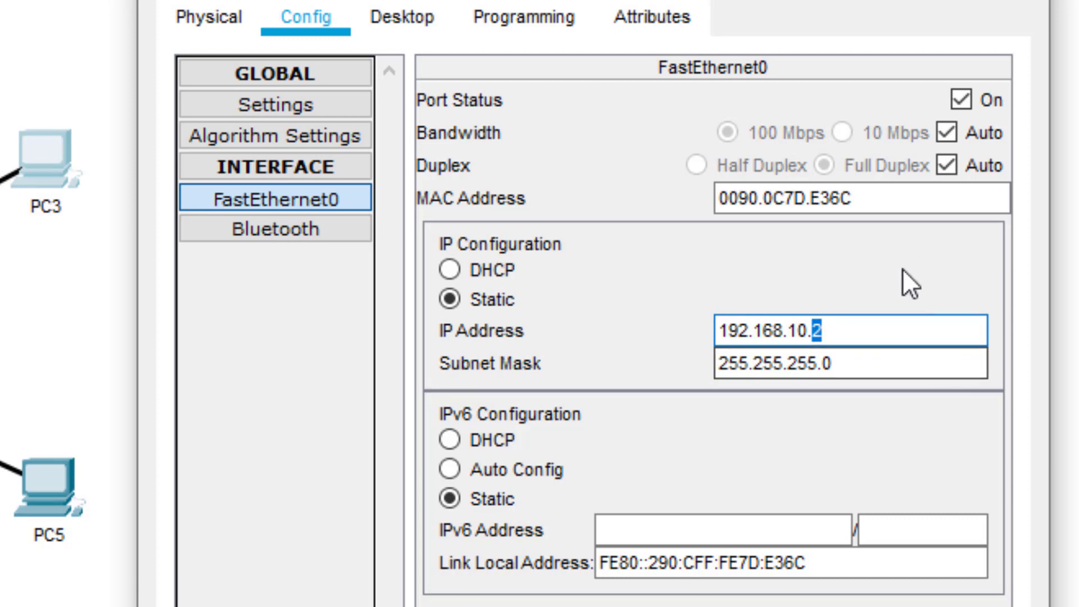
click(719, 331)
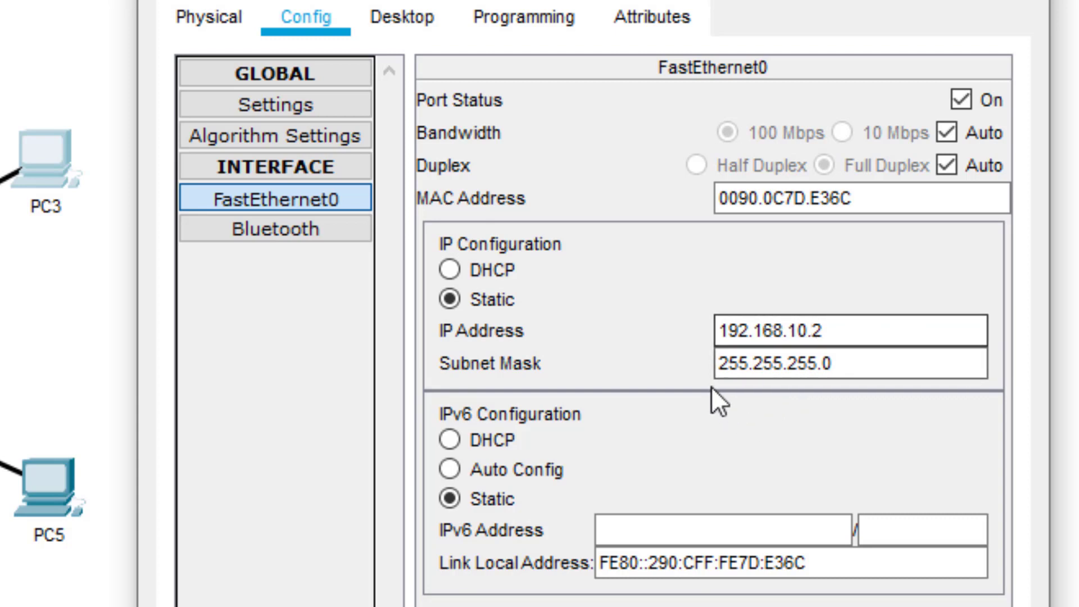
Contrast the address's network 192.168.10 and host .2 with the mask's 255.255.255 part.
click(722, 363)
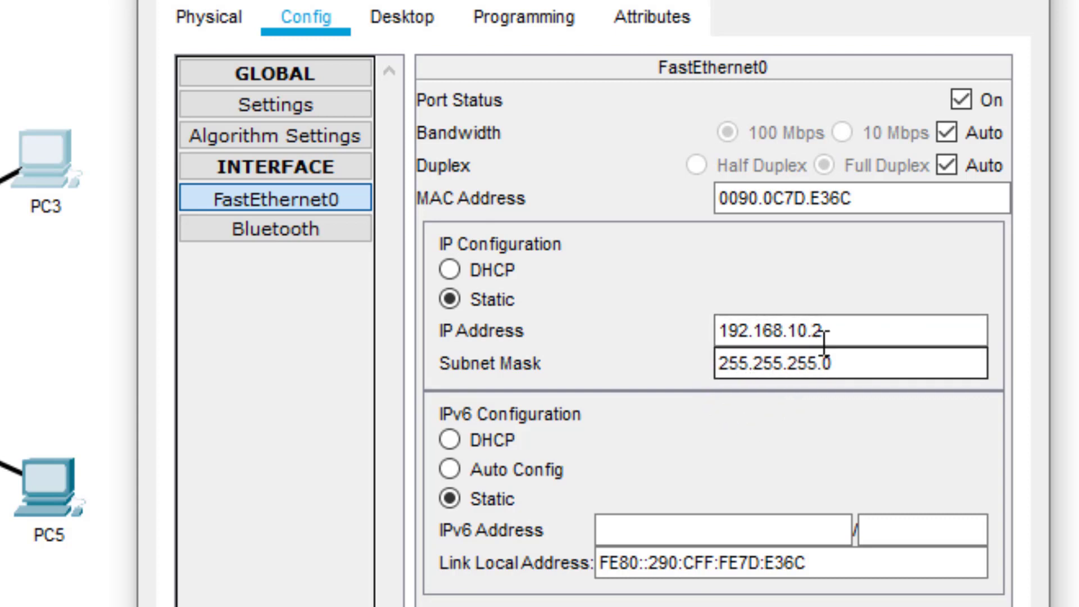
click(723, 332)
drag(724, 331, 808, 330)
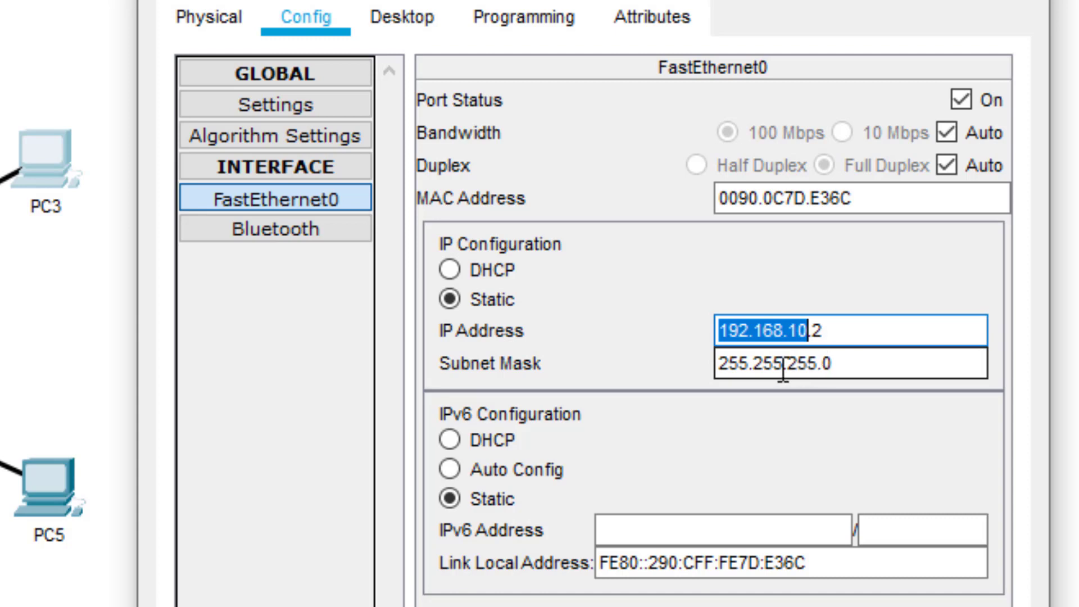
drag(719, 363, 816, 363)
click(947, 336)
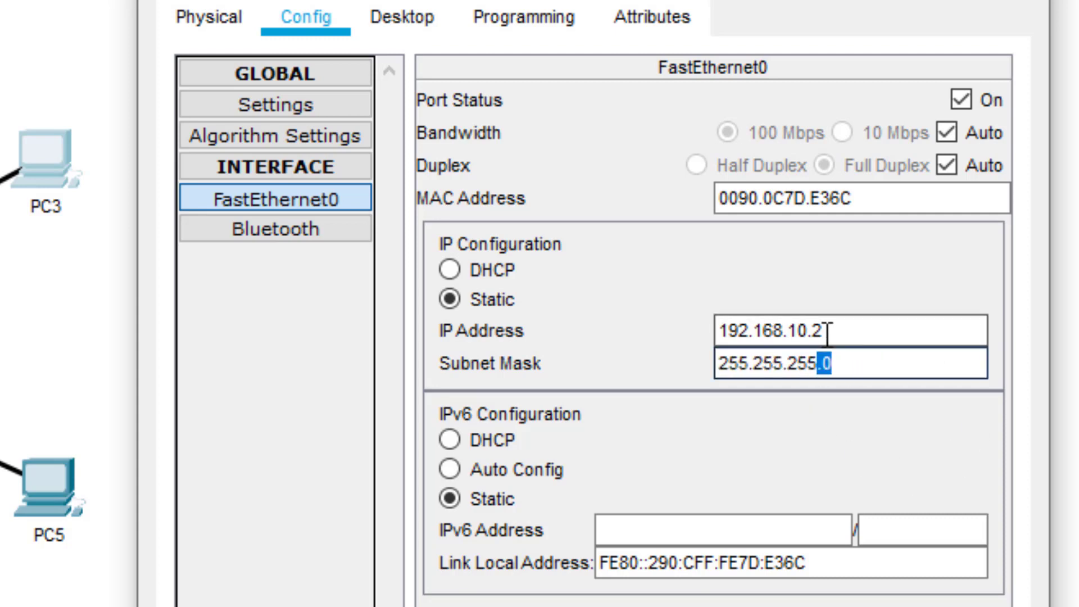
drag(814, 331, 928, 326)
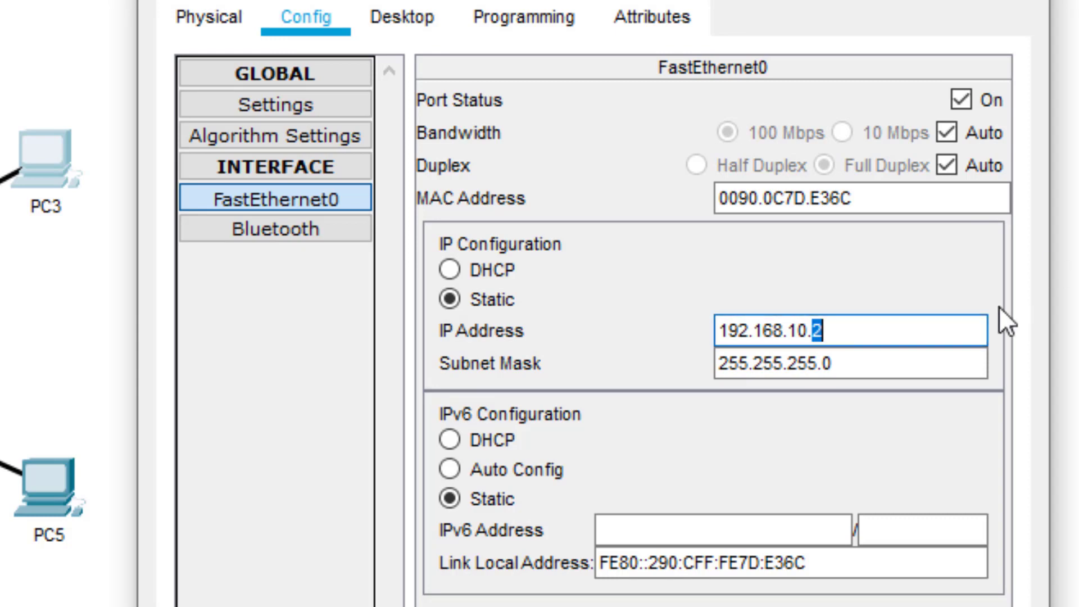
click(893, 284)
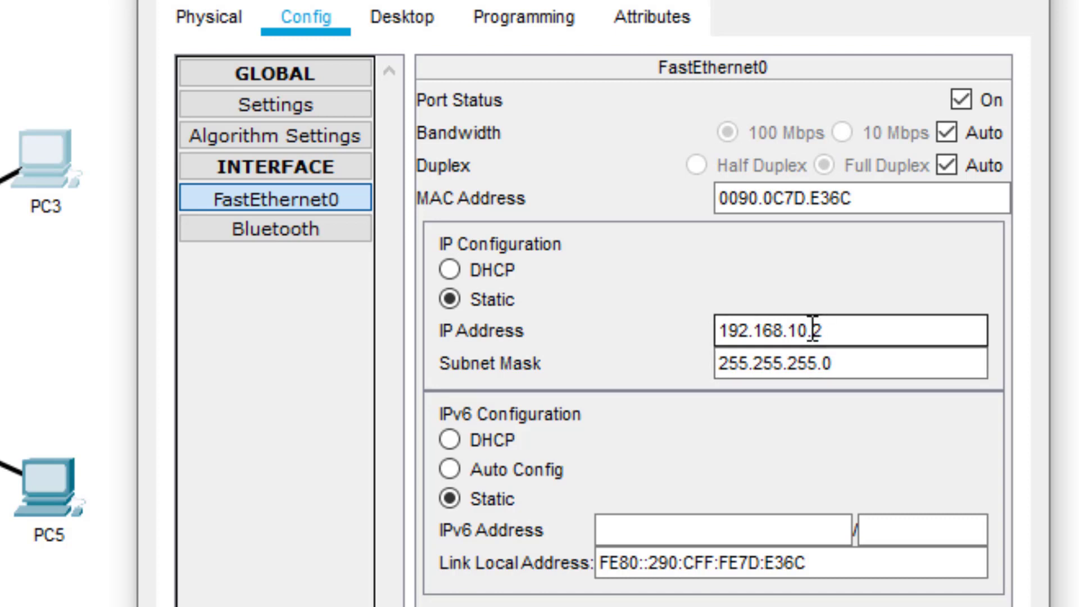
drag(810, 331, 878, 326)
drag(719, 331, 810, 330)
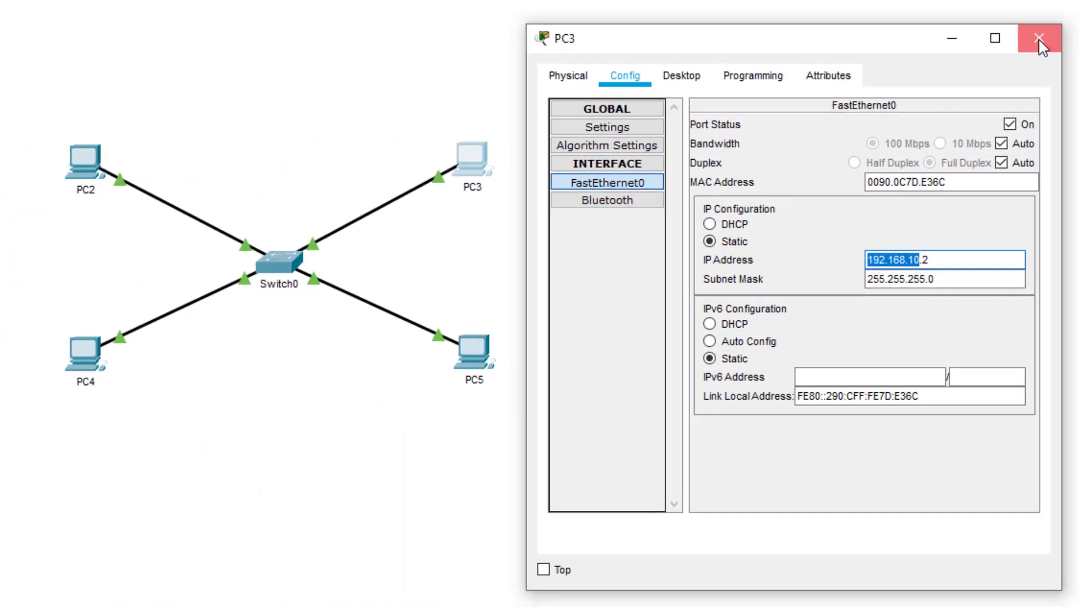
Close PC3 and show PC2's FastEthernet0 address 192.168.10.1, highlighting its 192.168.10 network.
click(1001, 17)
click(82, 158)
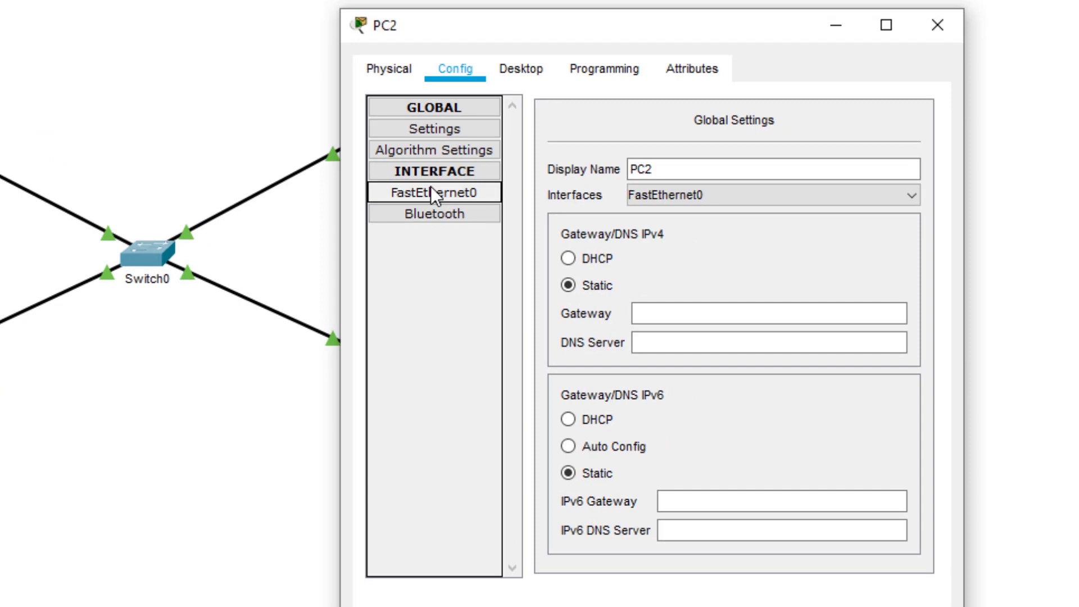
click(520, 210)
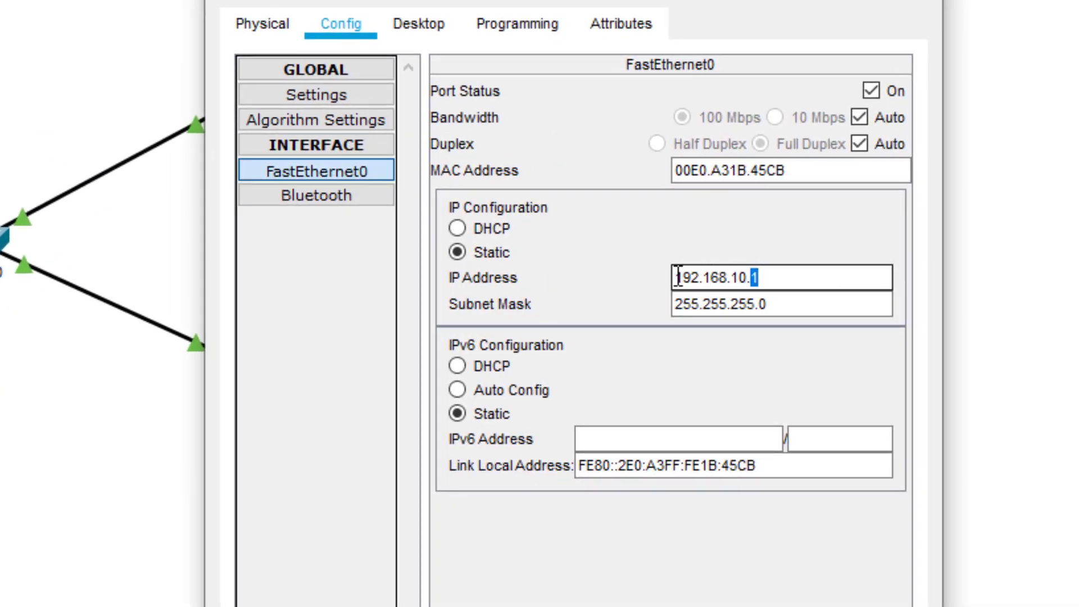
drag(678, 277, 746, 276)
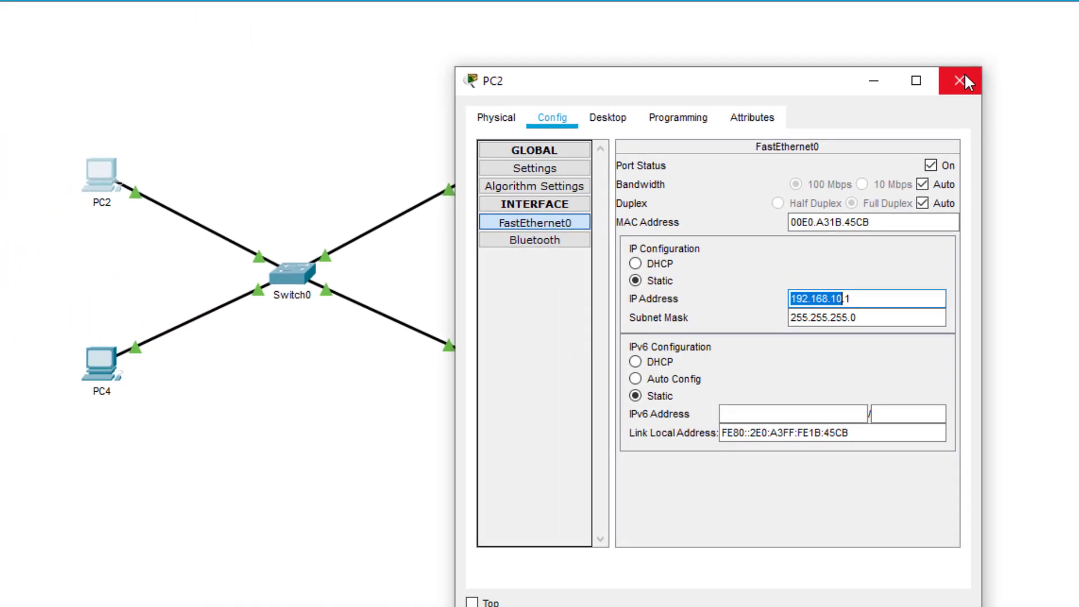
Ping 192.168.10.1 from PC3's command prompt, widening the window to read the four replies.
click(963, 79)
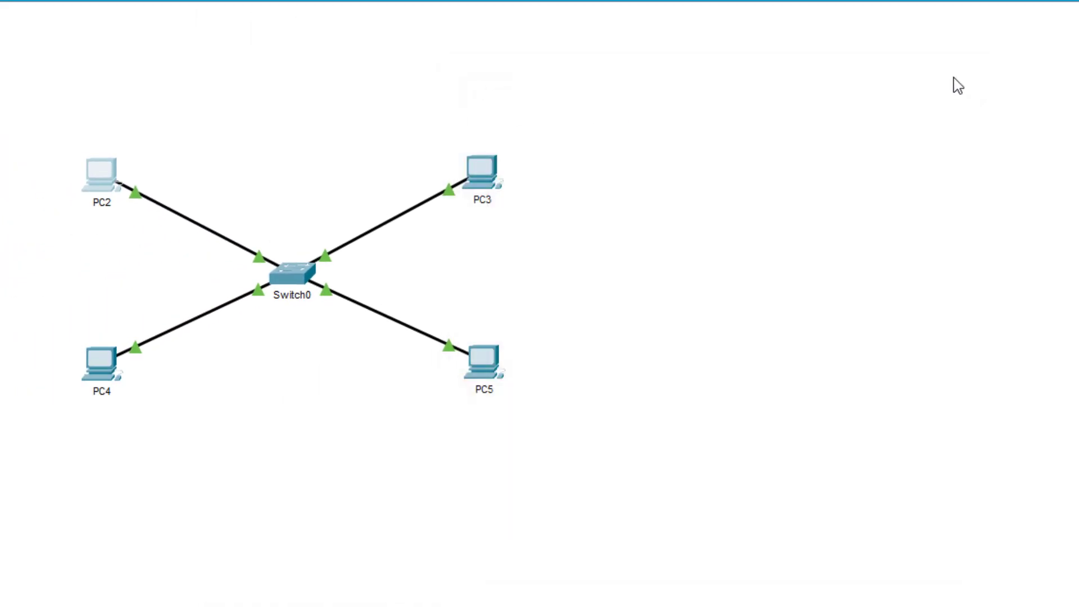
click(478, 176)
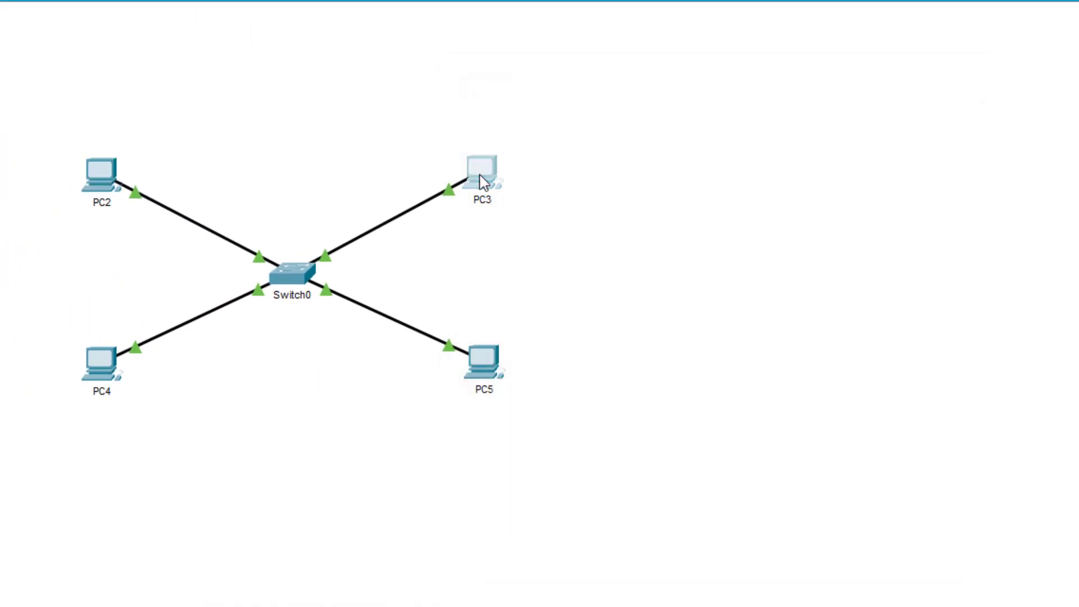
click(610, 120)
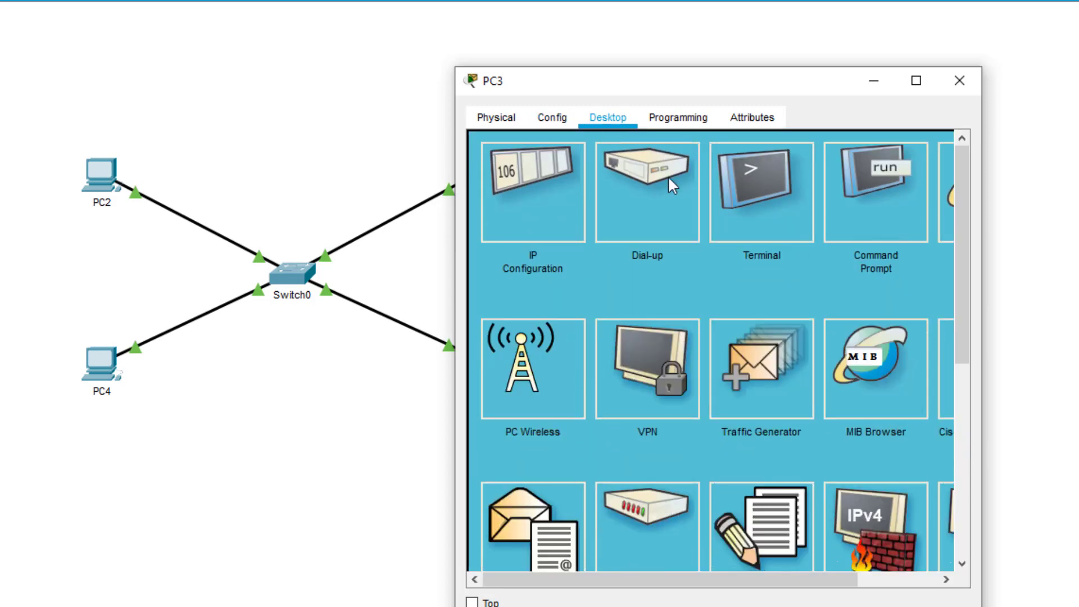
click(871, 209)
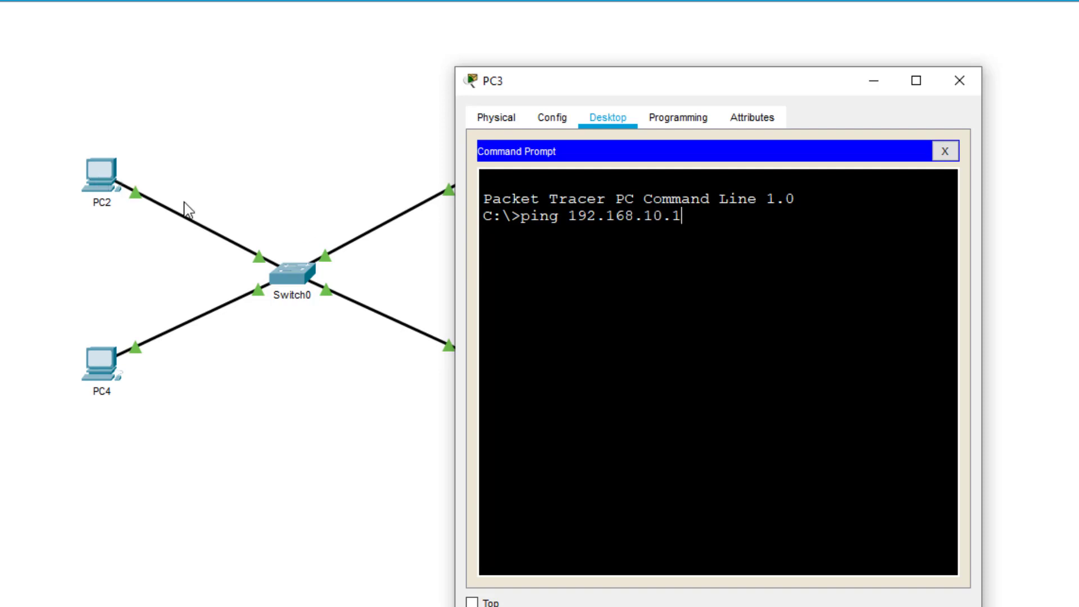
key(Return)
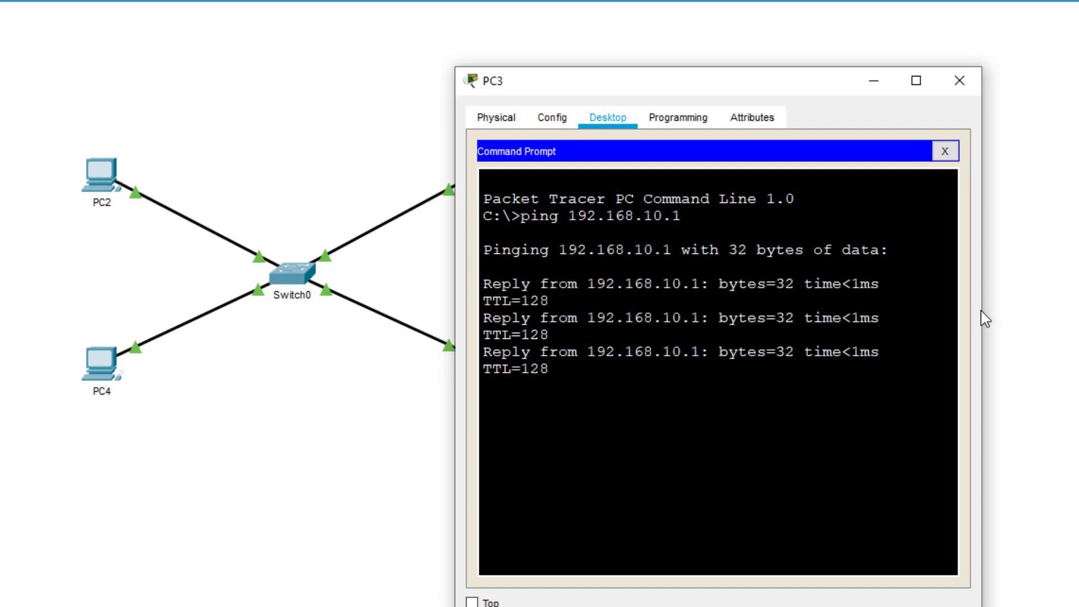
drag(984, 313, 1022, 313)
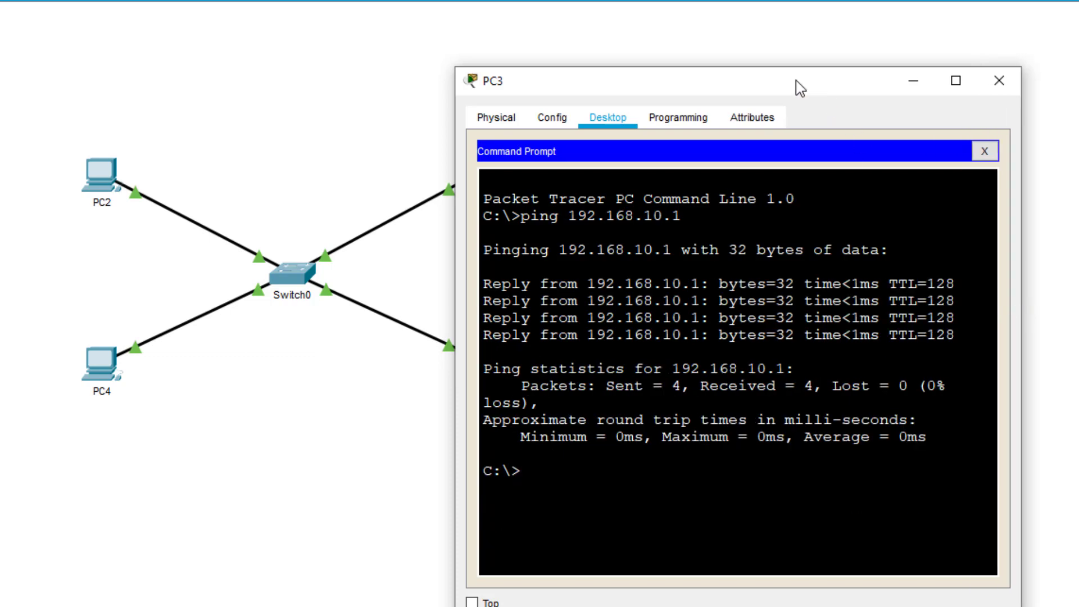
click(99, 365)
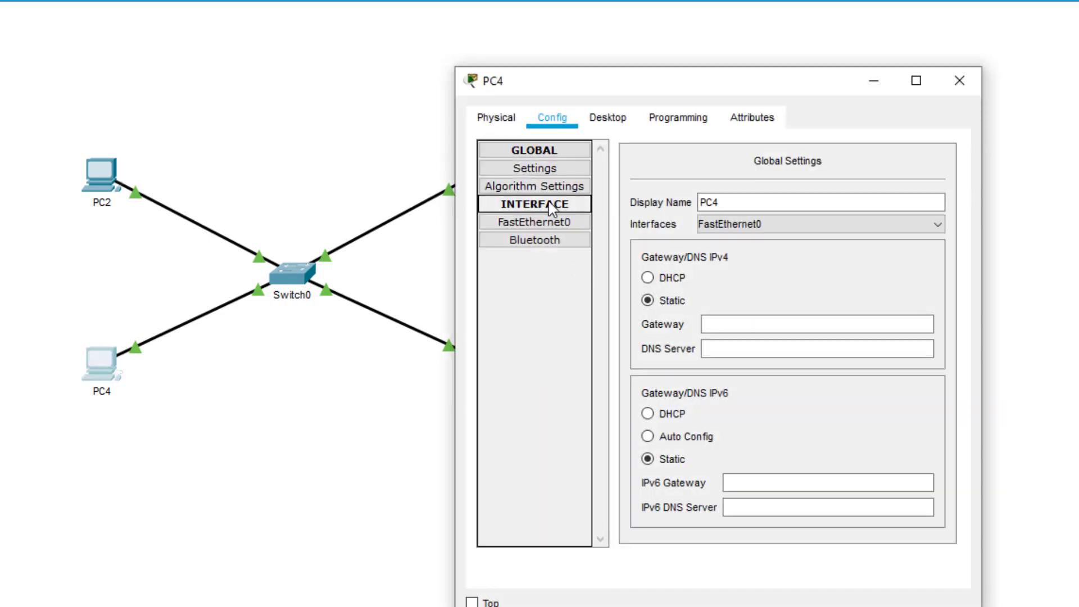
click(537, 222)
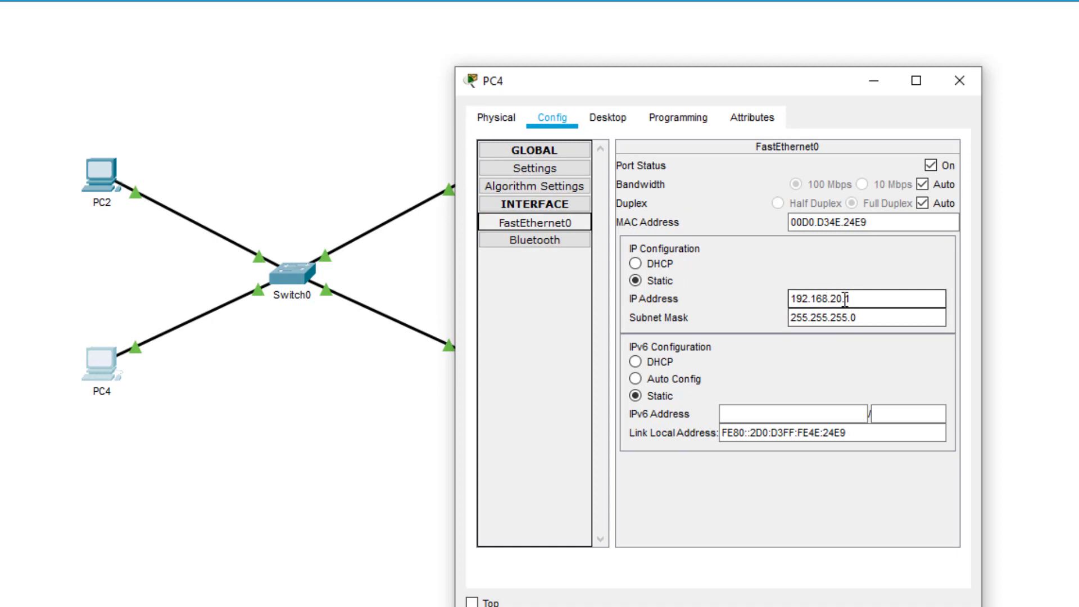
drag(790, 318, 839, 318)
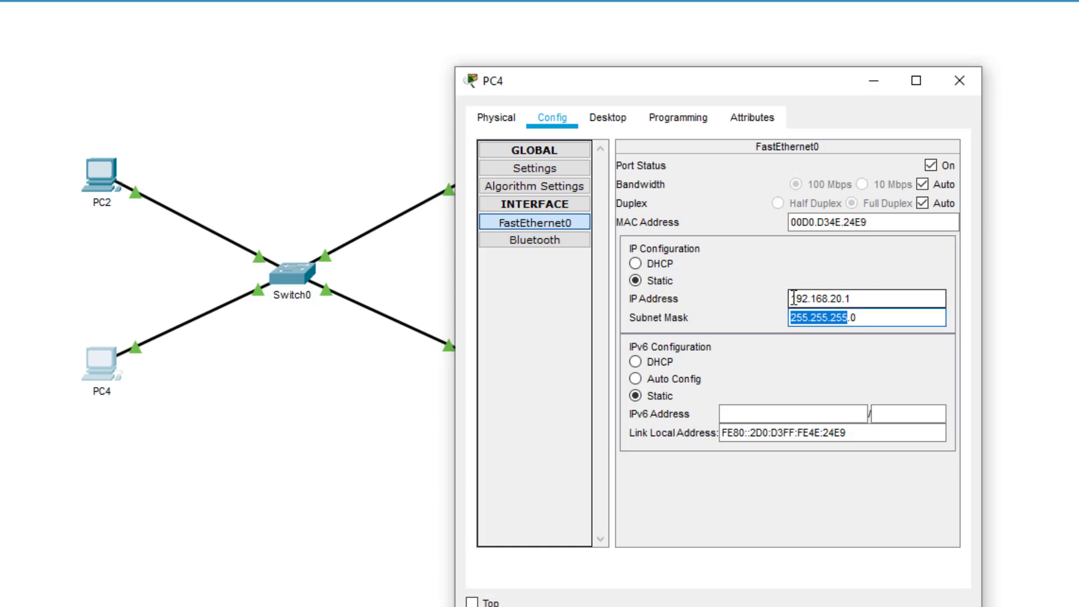
drag(791, 299, 836, 298)
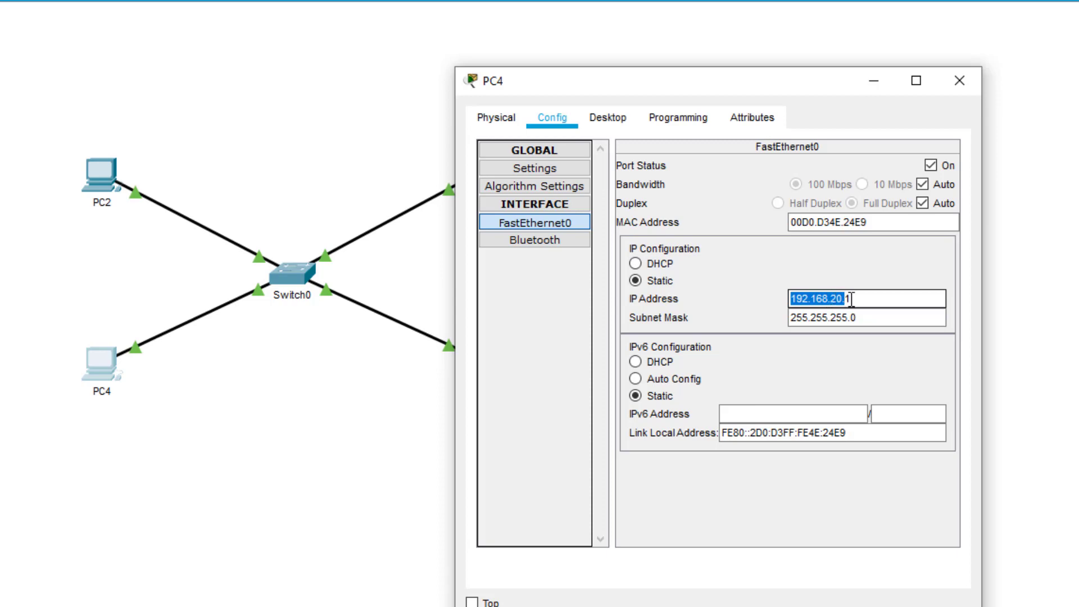
double_click(850, 299)
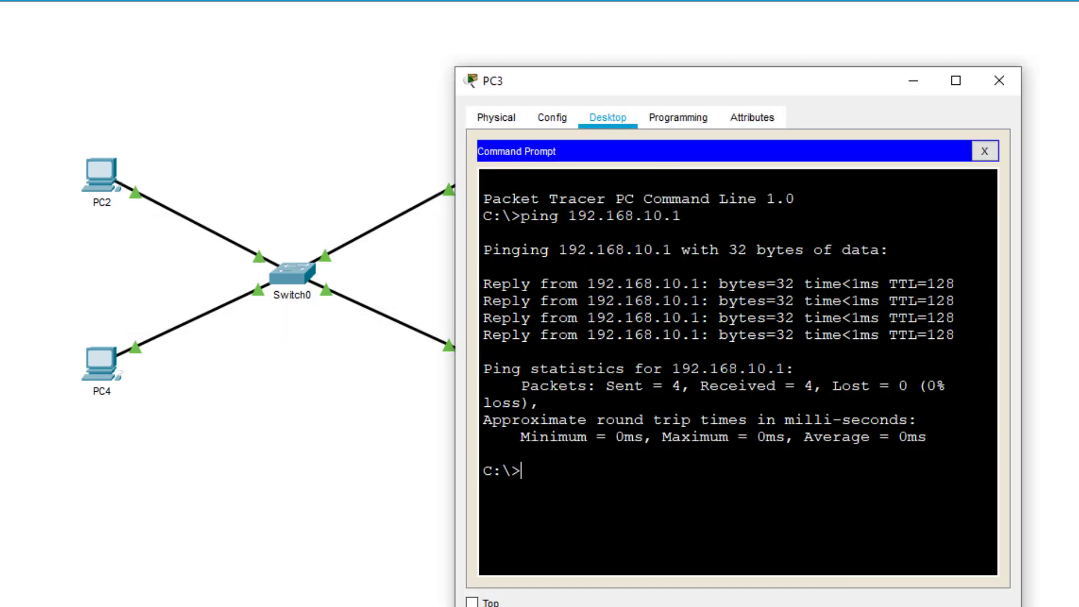
Ping 192.168.20.1 from PC3's command prompt.
text(ping 192.168.20.1)
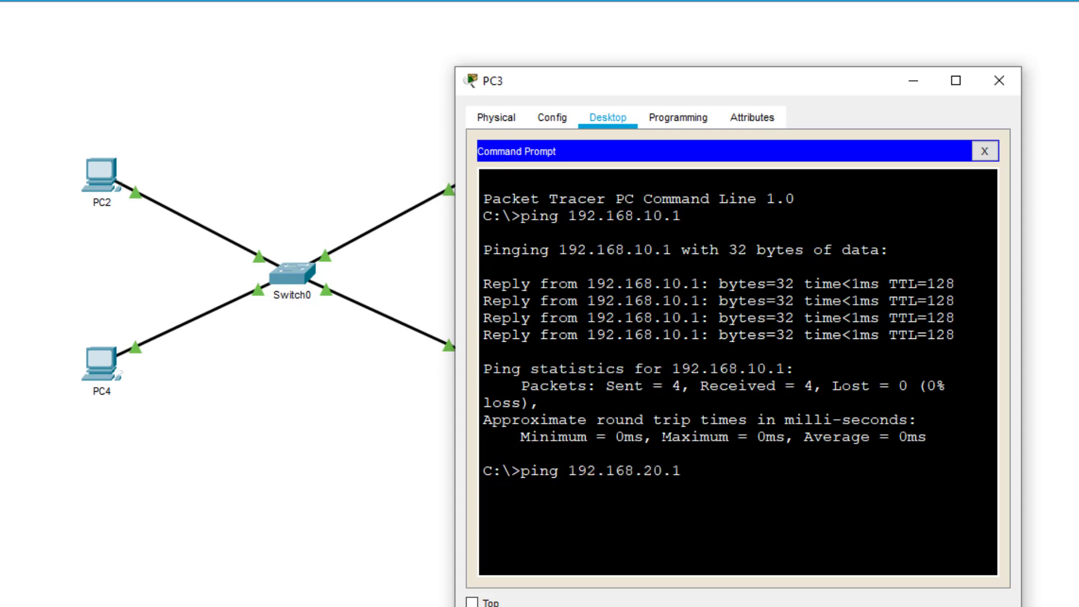
drag(602, 89, 648, 75)
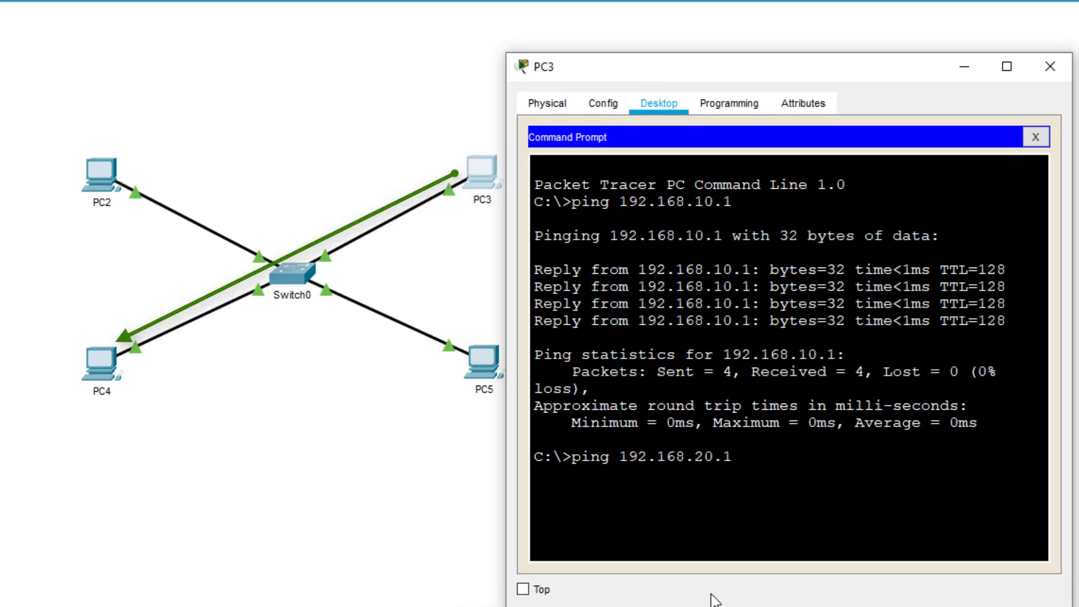
text(1)
key(Return)
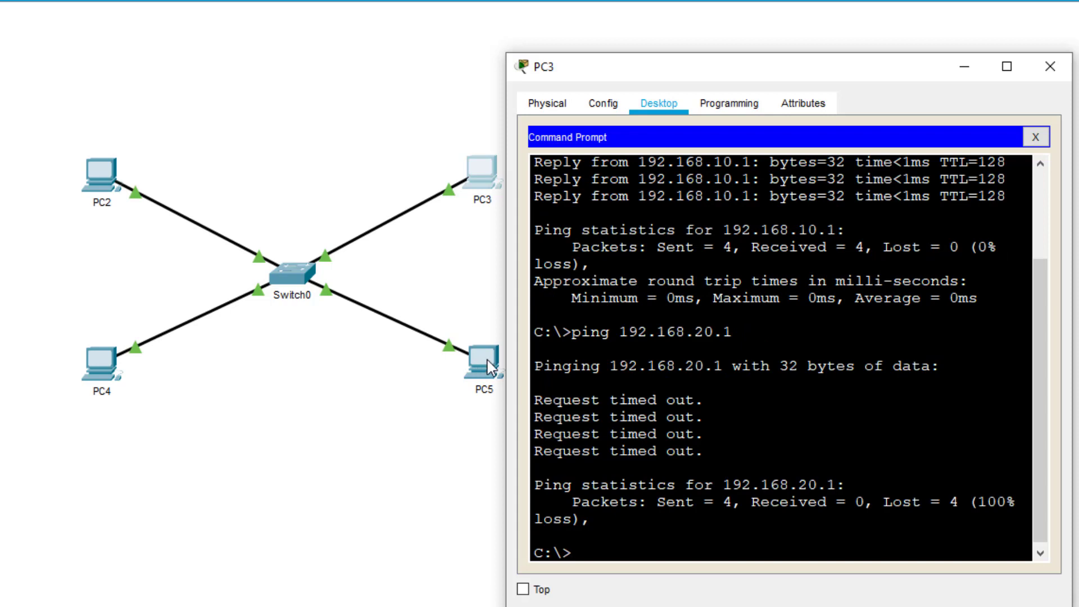
Edit the previous command to ping 192.168.20.2 from PC3.
key(Up)
key(BackSpace)
text(2.168.20.2)
key(Return)
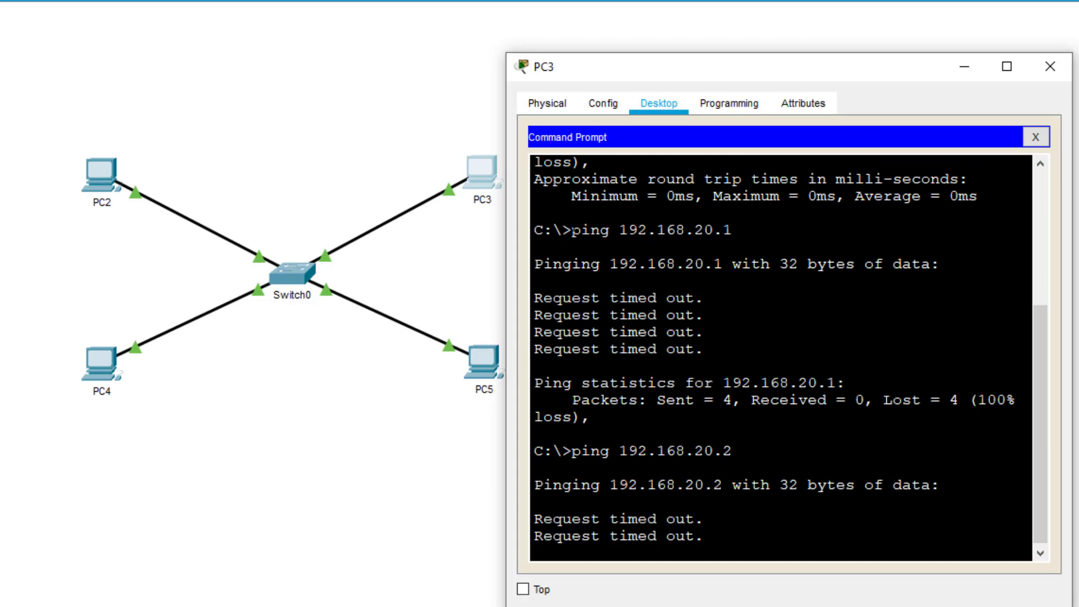
Move PC3's window aside while the ping to 192.168.20.2 times out.
drag(666, 65, 733, 68)
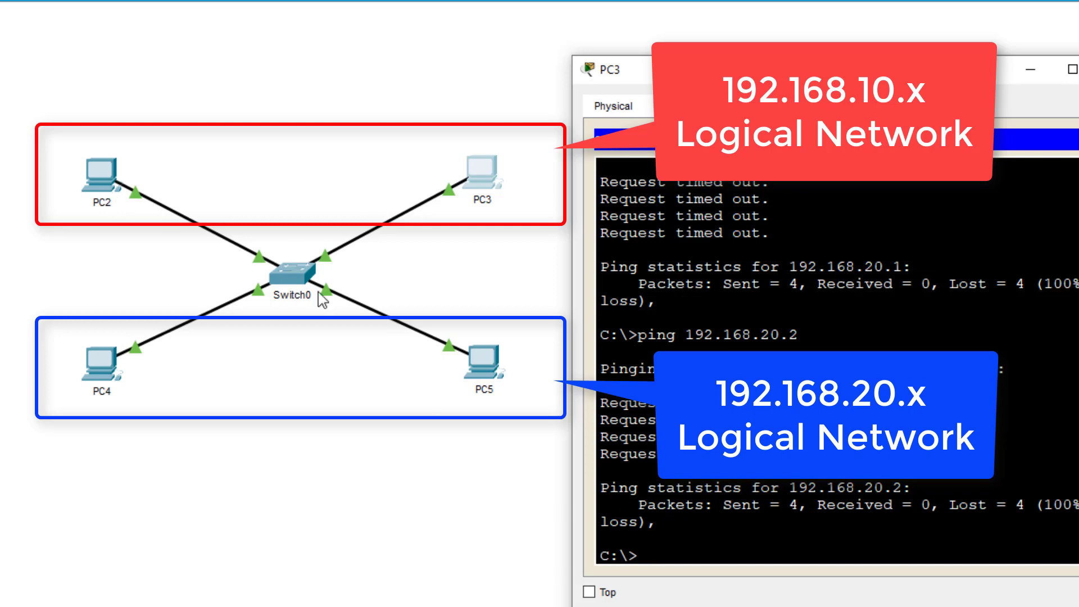
drag(1040, 69, 1076, 64)
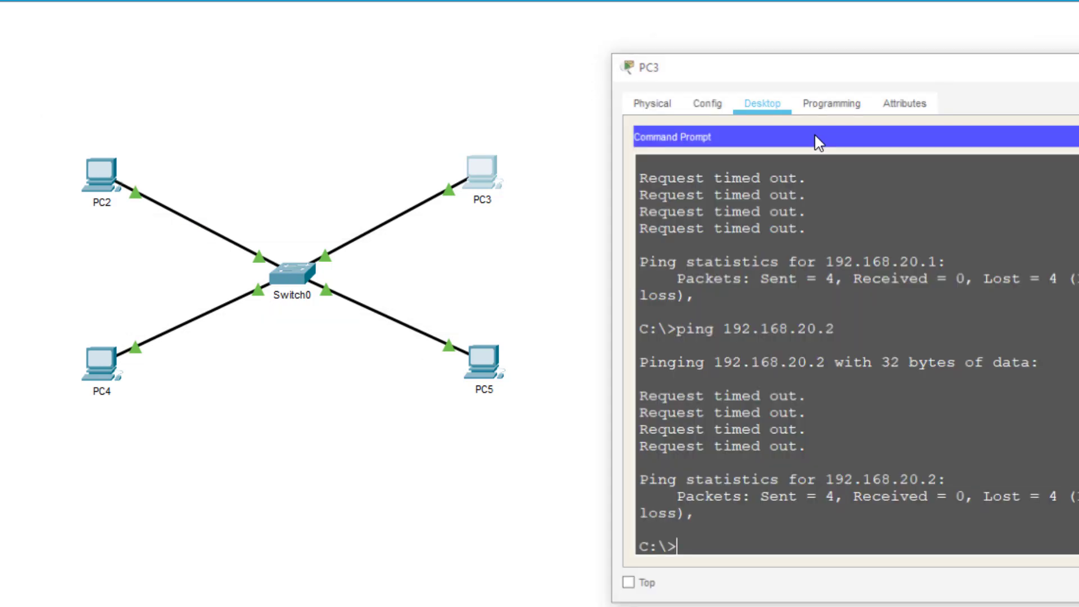
Check PC5's address 192.168.20.2, then ping 192.168.20.1 from its command prompt.
click(504, 360)
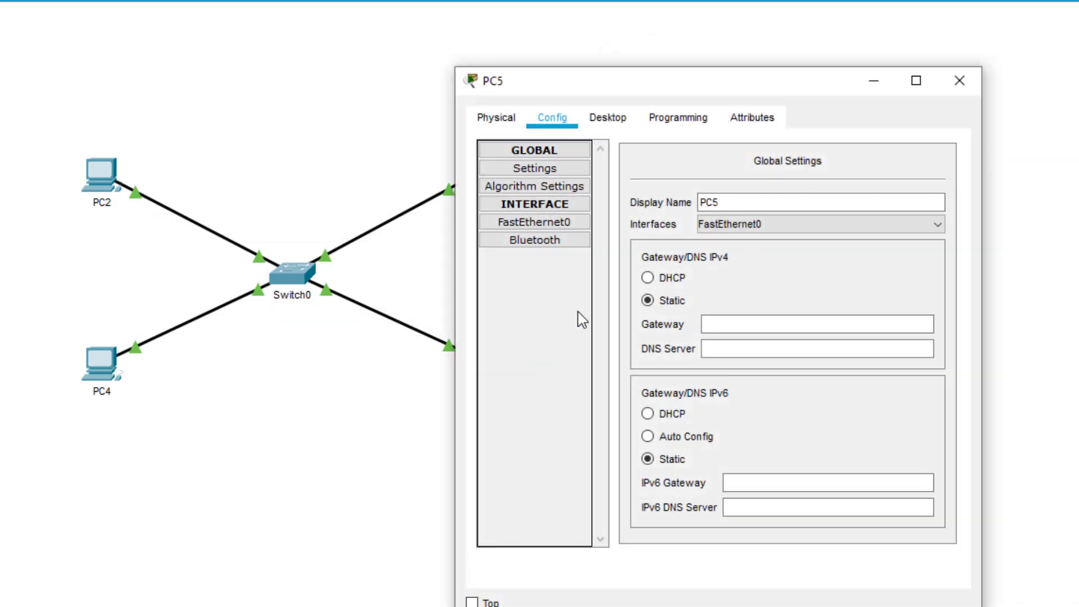
click(531, 222)
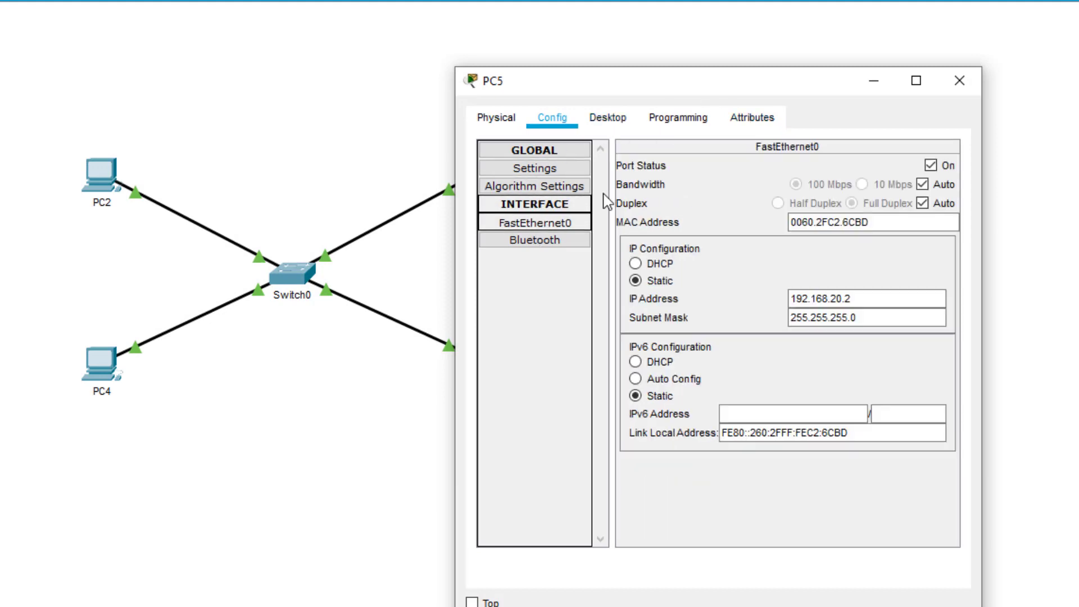
click(875, 296)
click(608, 118)
click(875, 184)
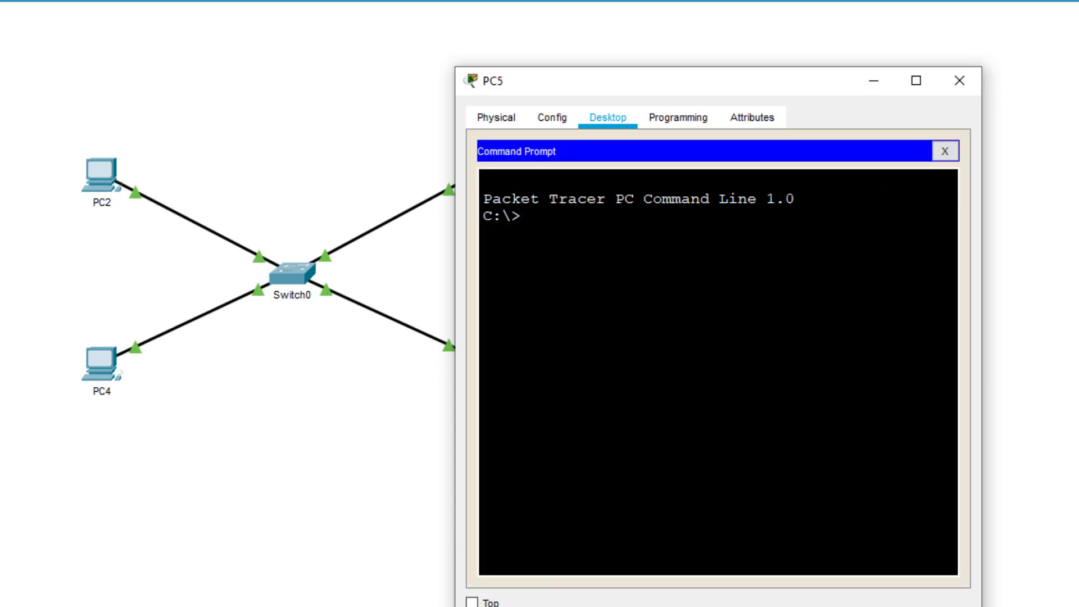
text(ping 192.168.20.1)
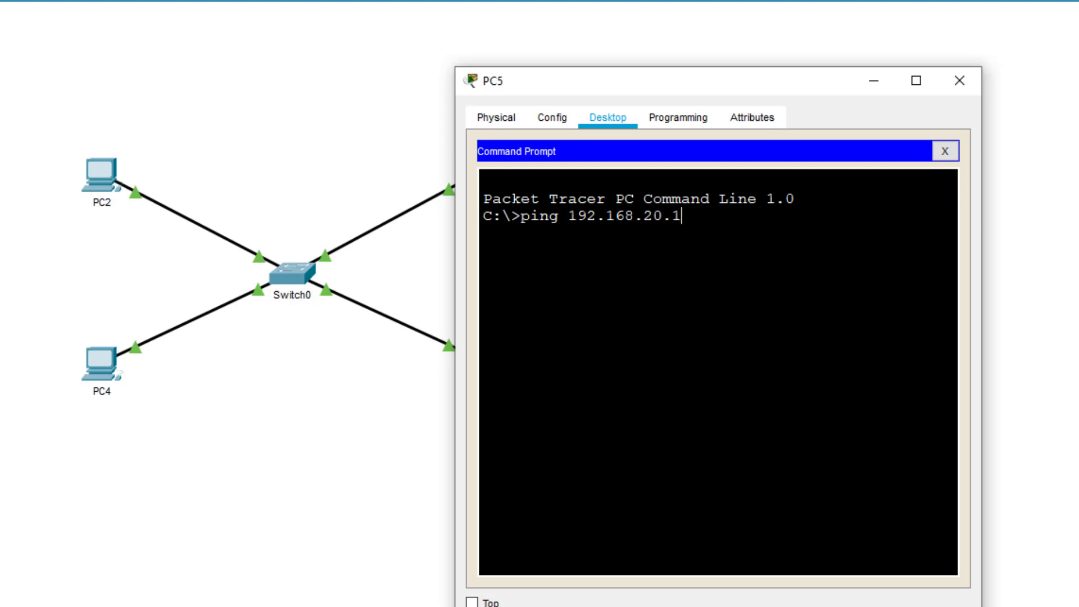
key(Return)
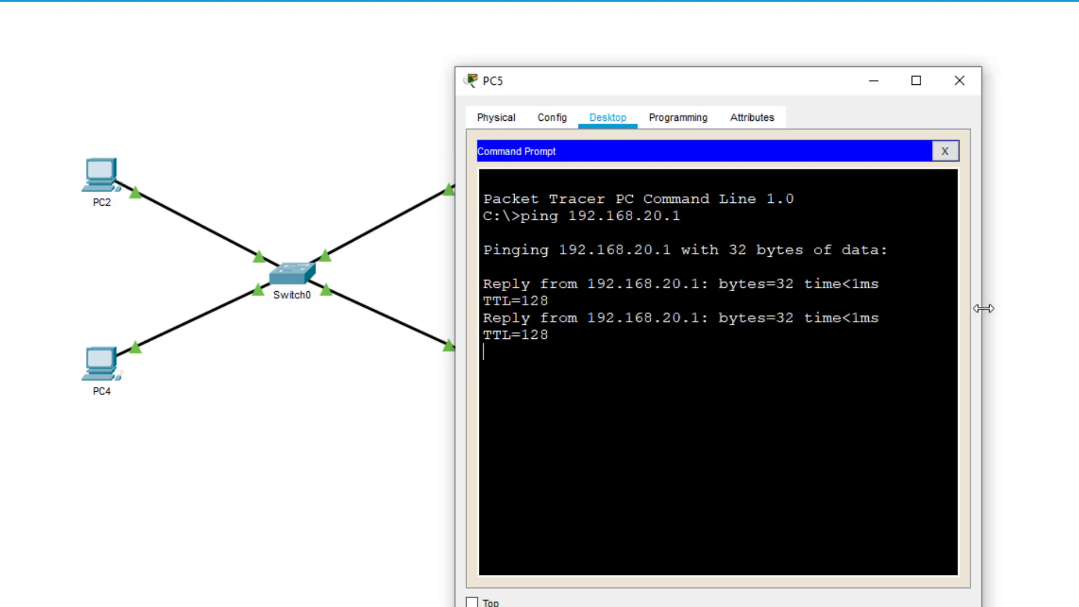
drag(982, 306, 1038, 305)
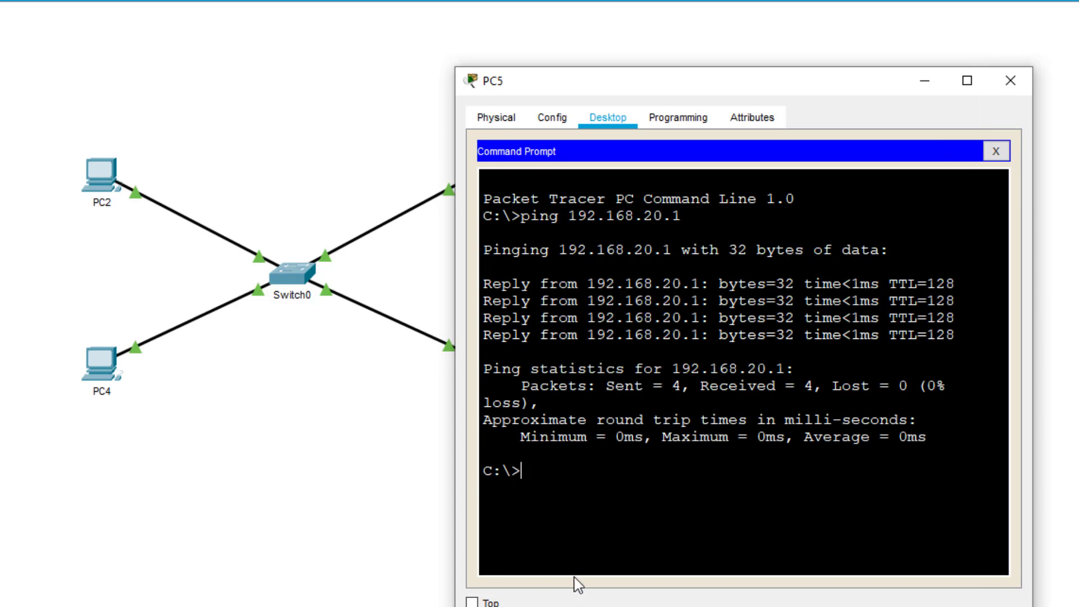
Ping 192.168.10.1 from PC5 and highlight the 192.168.10 network in the command.
text(ping 192.168.2)
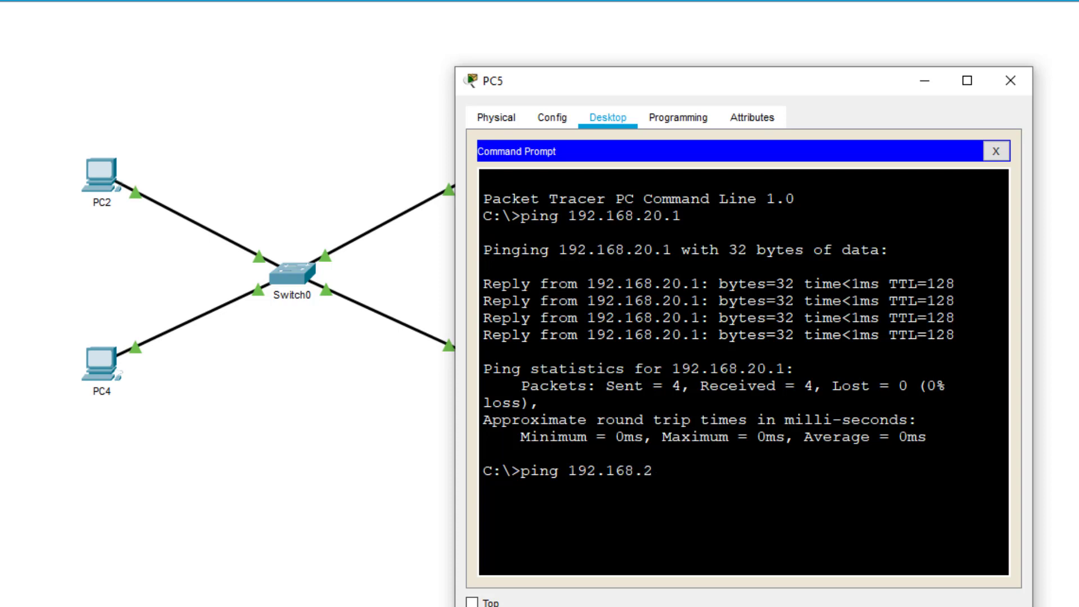
key(BackSpace)
text(10.1)
key(Return)
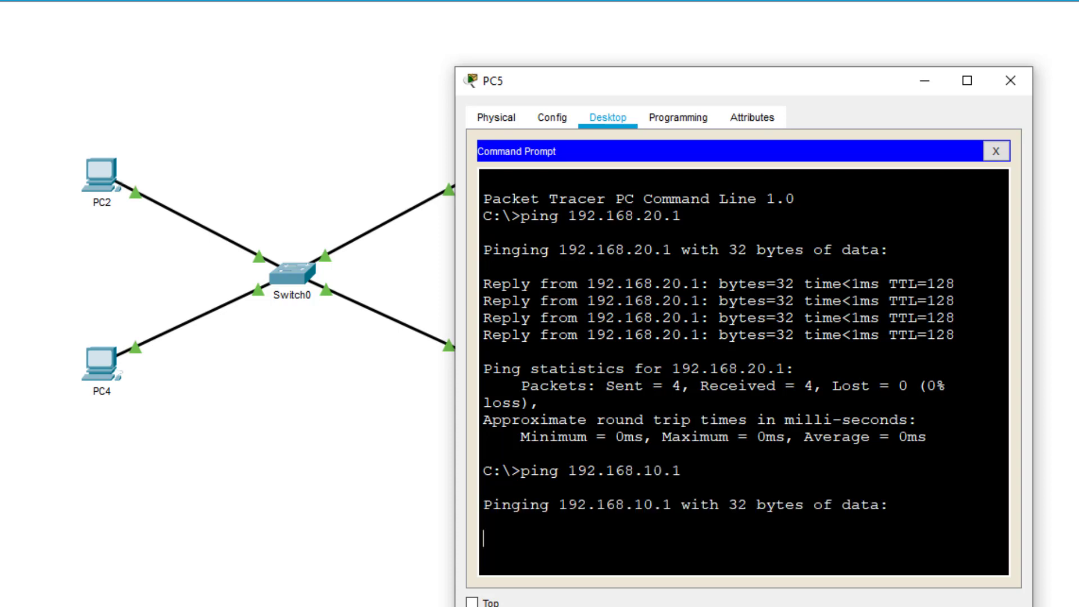
drag(570, 471, 670, 470)
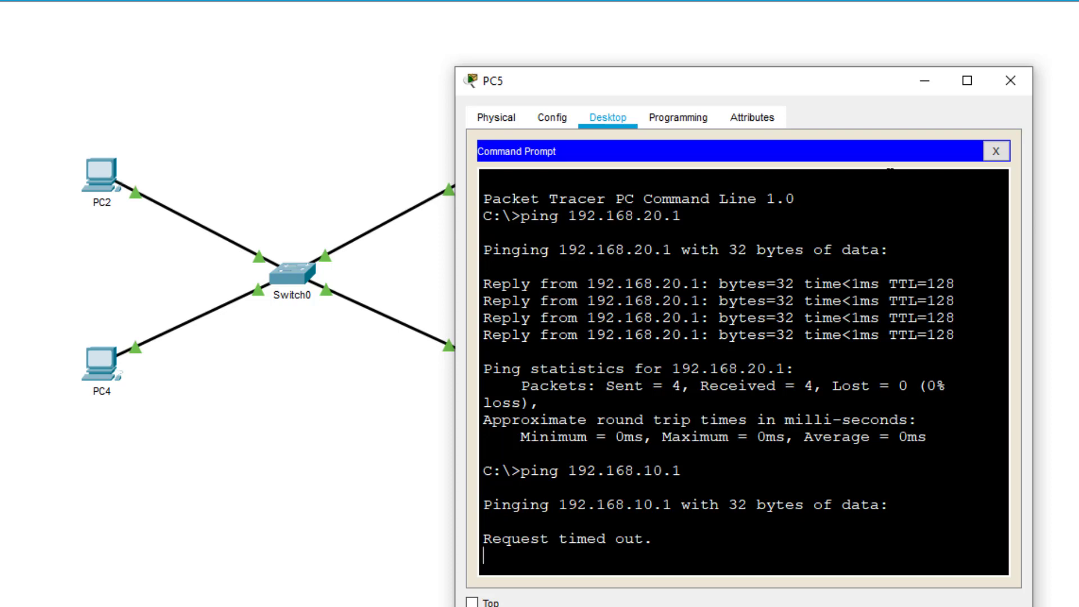
drag(694, 92, 771, 69)
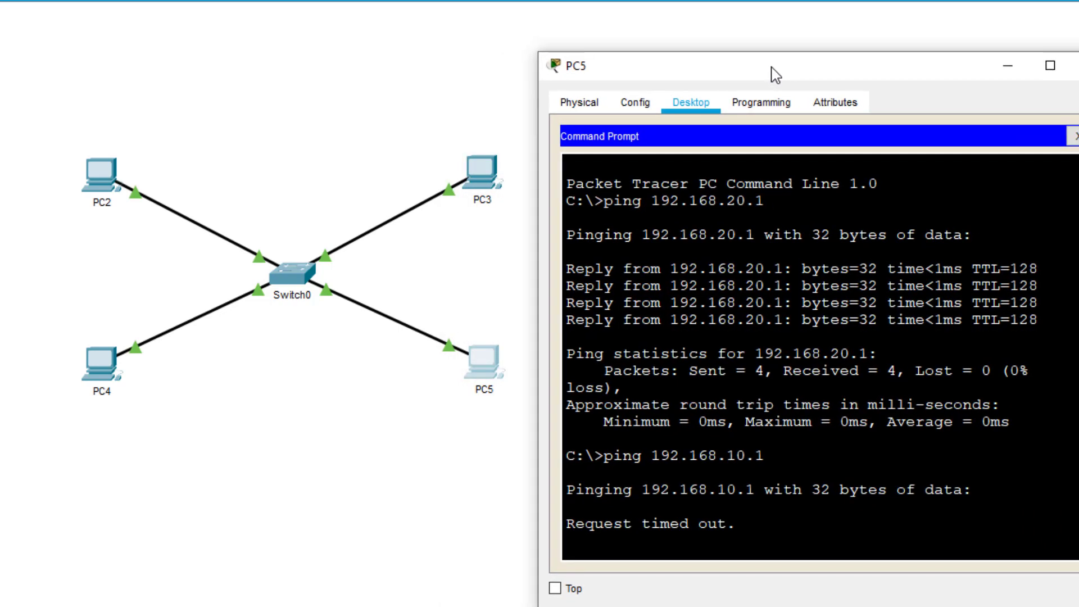
After 100% loss pinging 192.168.10.1, highlight PC5's FastEthernet0 address 192.168.20.2, then close PC5.
click(774, 99)
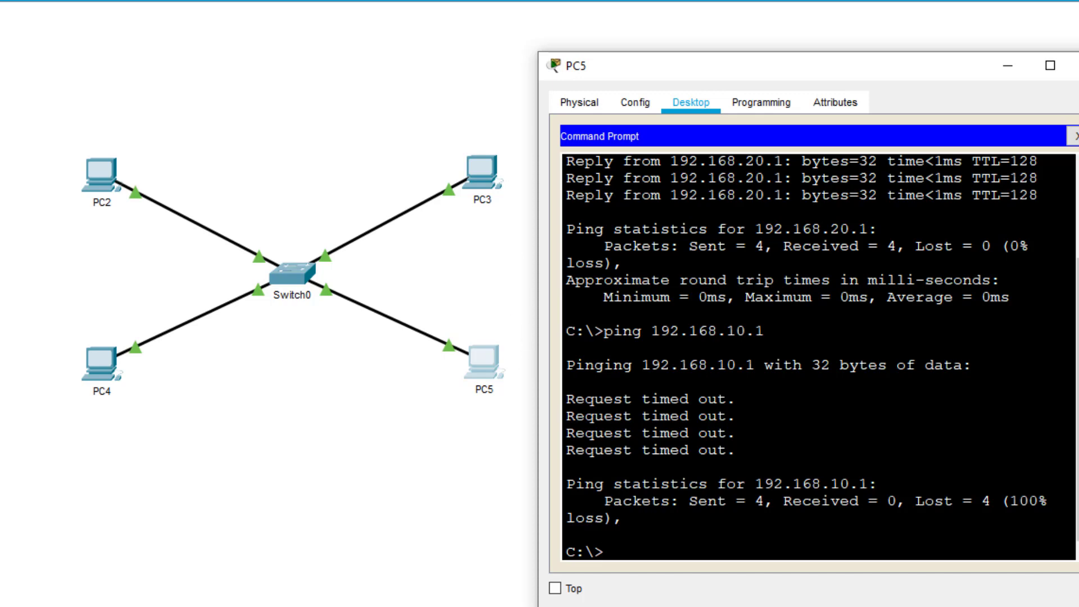
click(634, 106)
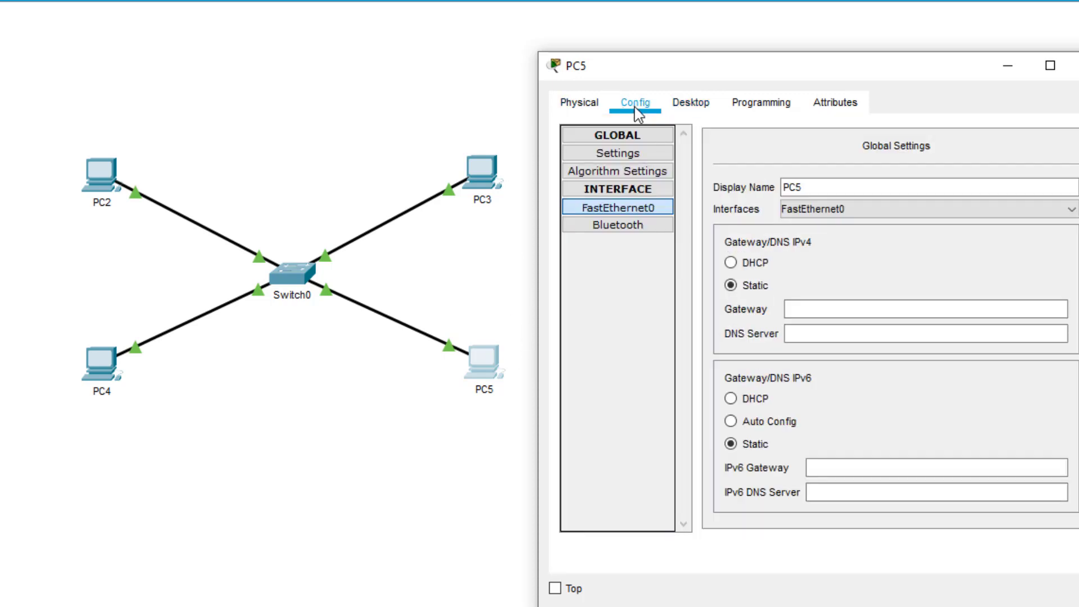
click(618, 208)
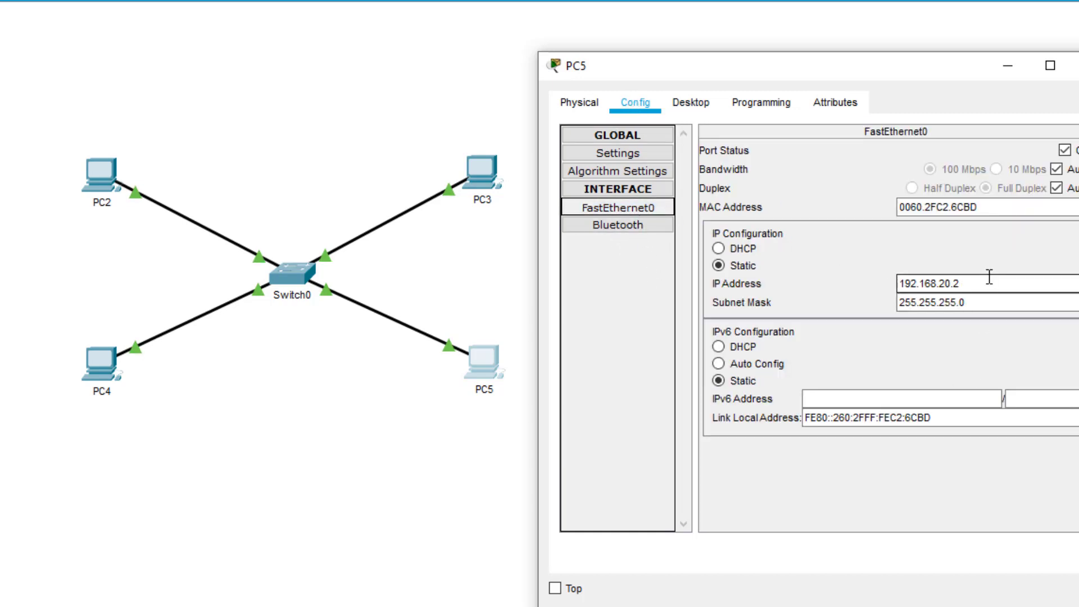
drag(989, 278, 887, 280)
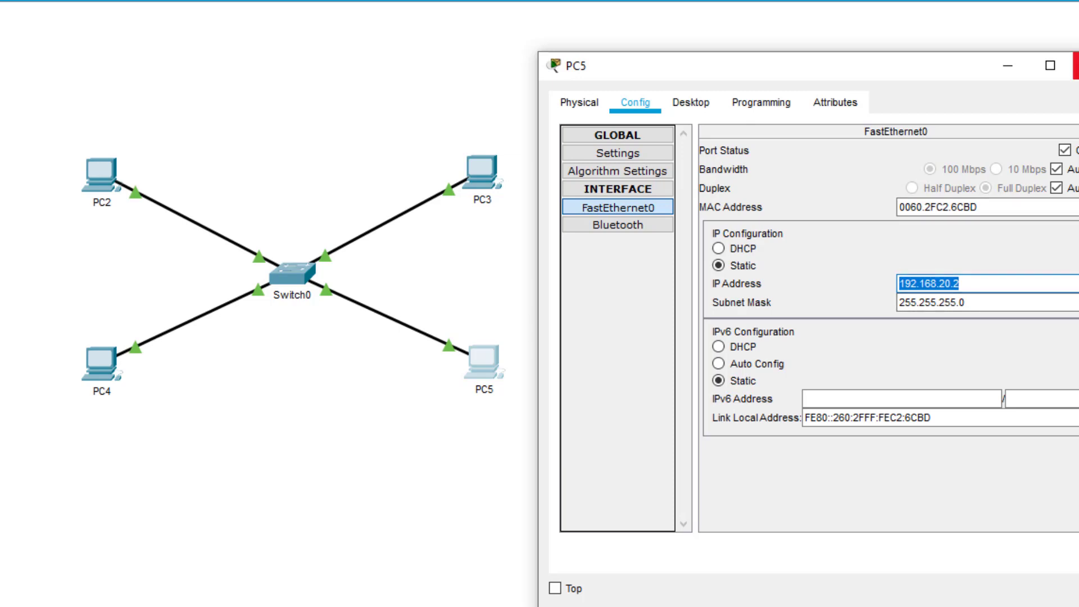
click(1075, 65)
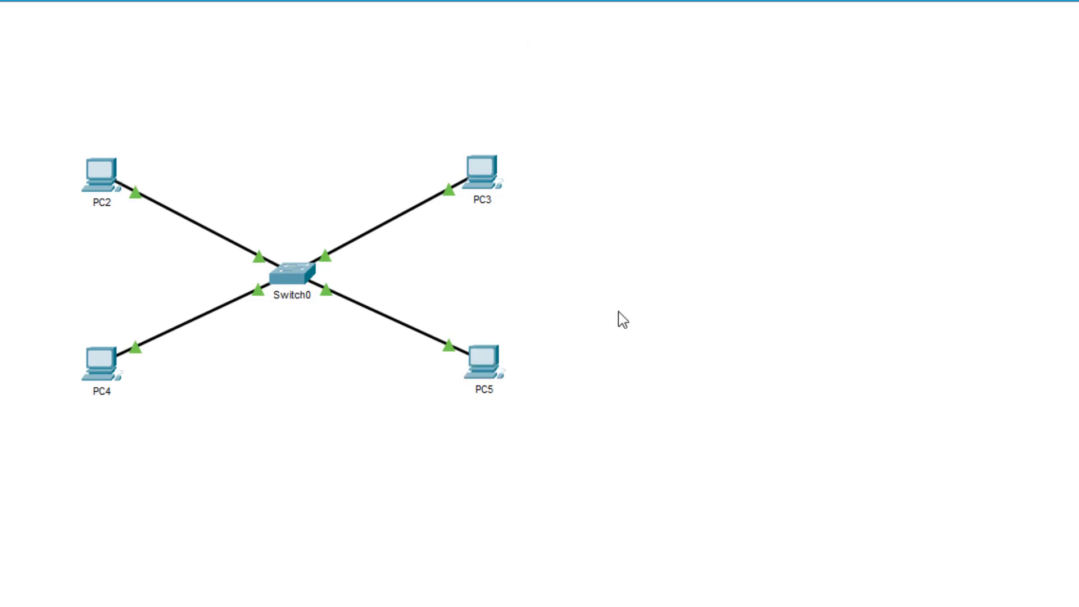